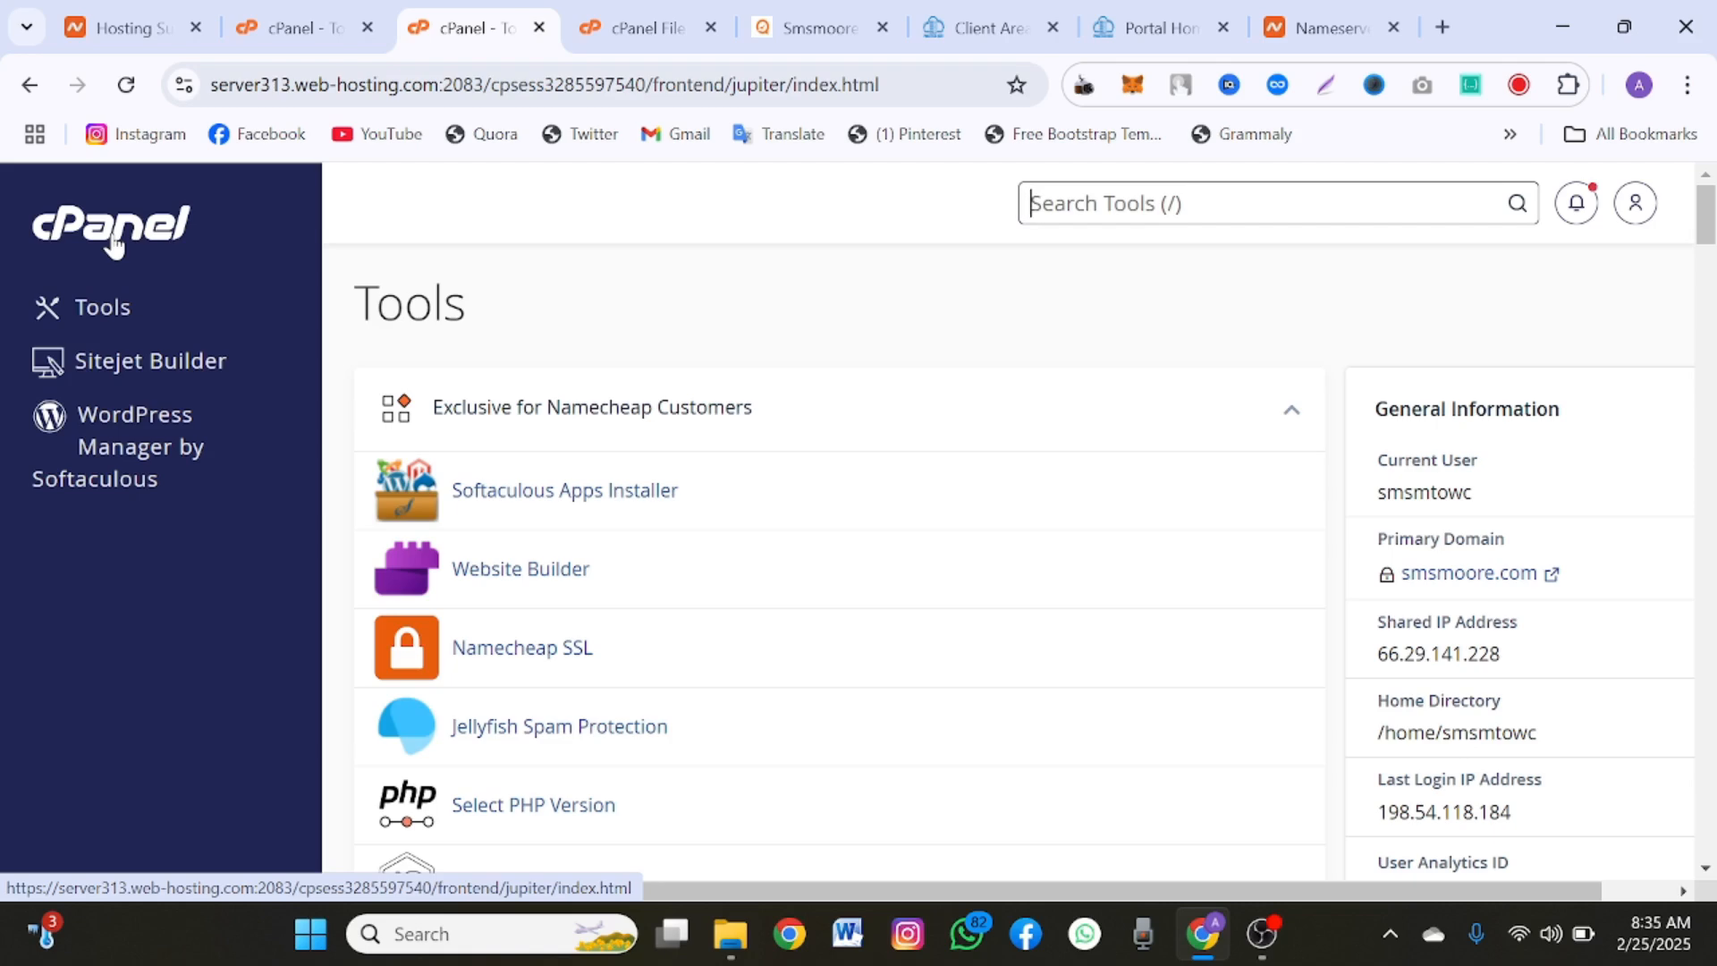
# Step: Open the Redirects tool in the Domains section of cPanel
pyautogui.scroll(-8, 537, 453)
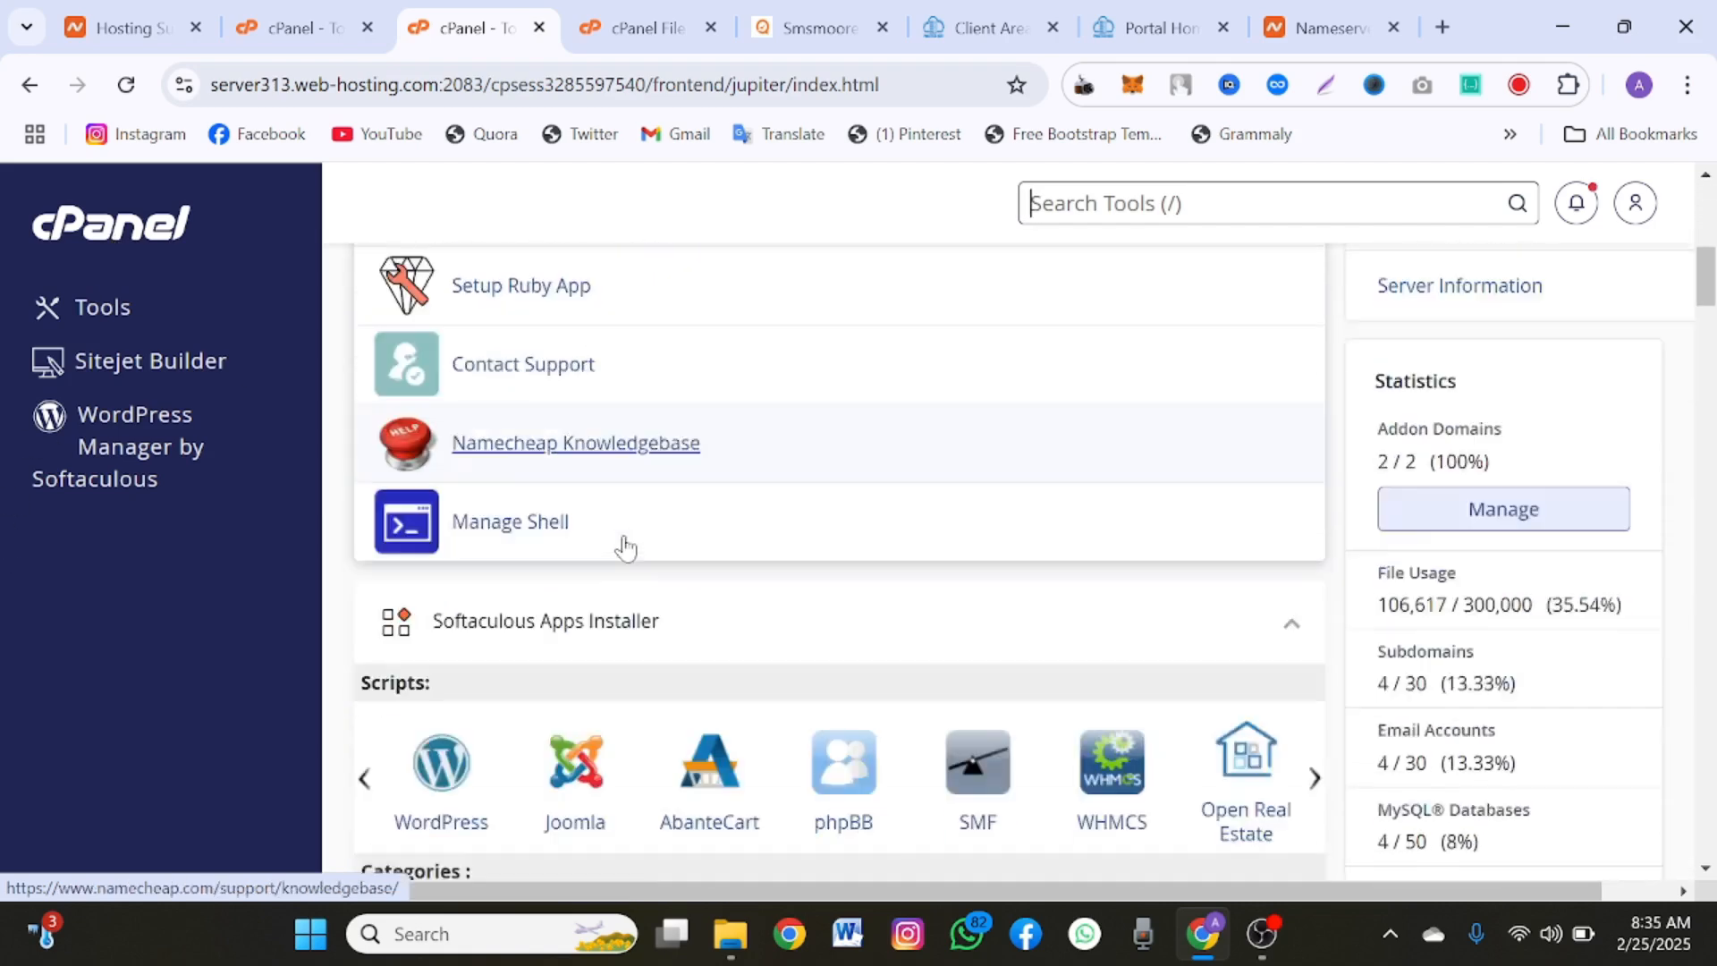
pyautogui.scroll(-18, 625, 546)
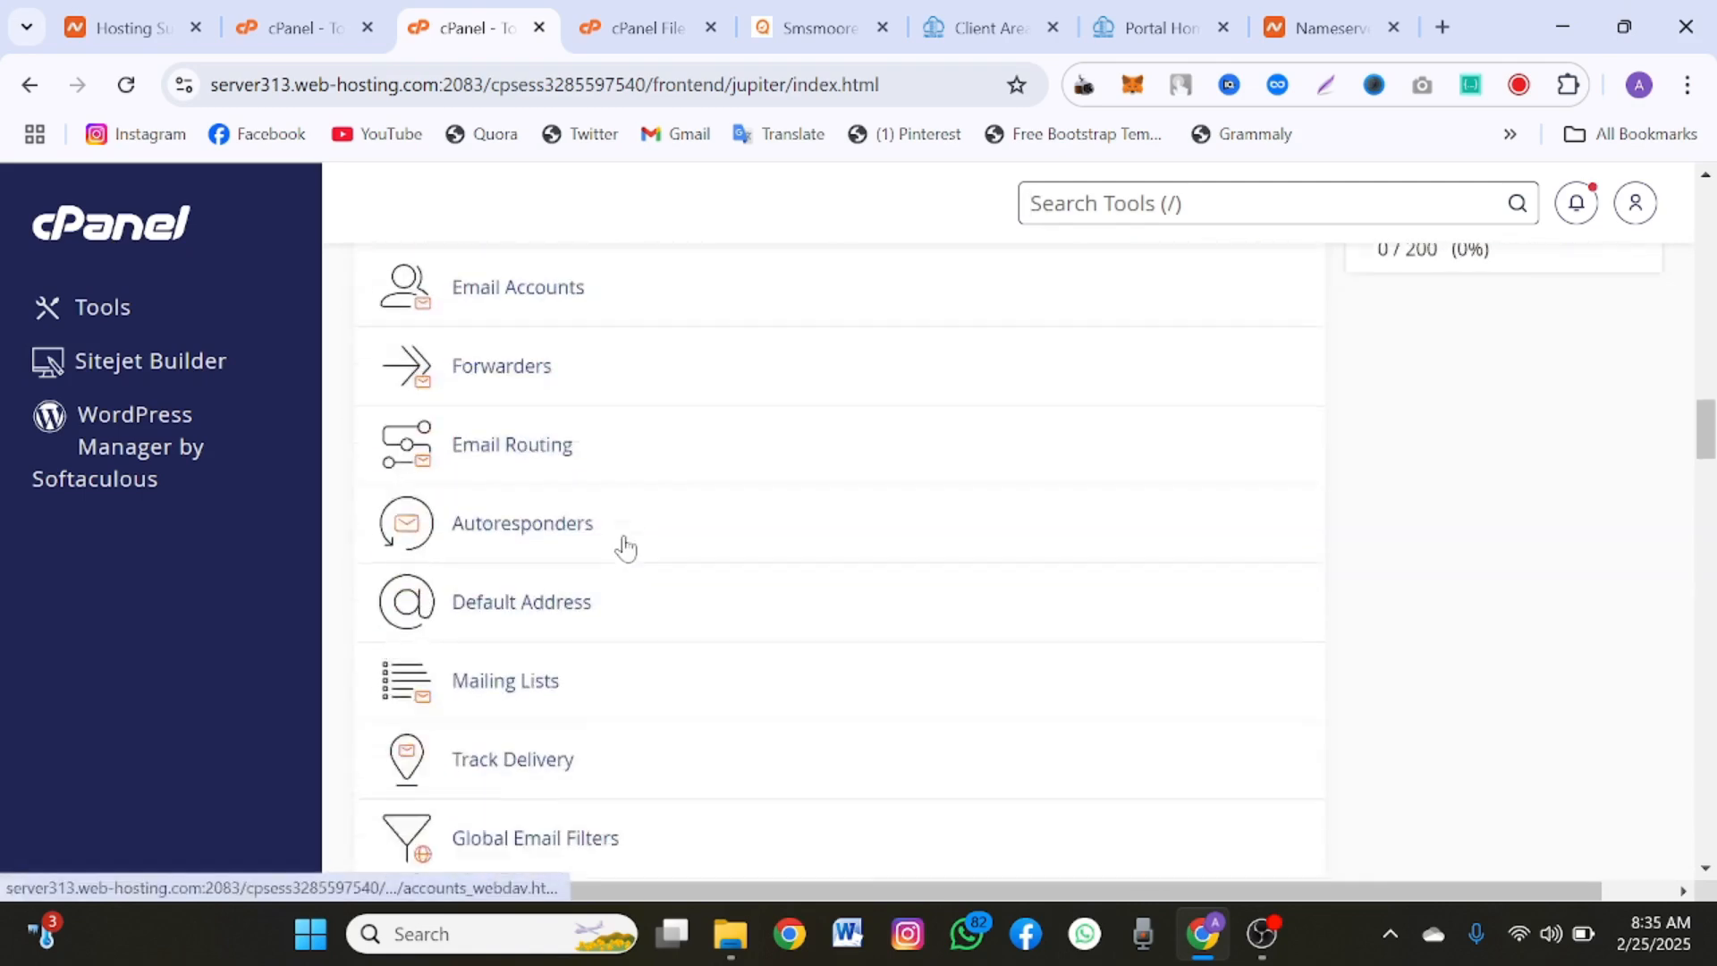
pyautogui.scroll(-3, 625, 547)
pyautogui.scroll(4, 625, 548)
pyautogui.scroll(-18, 626, 547)
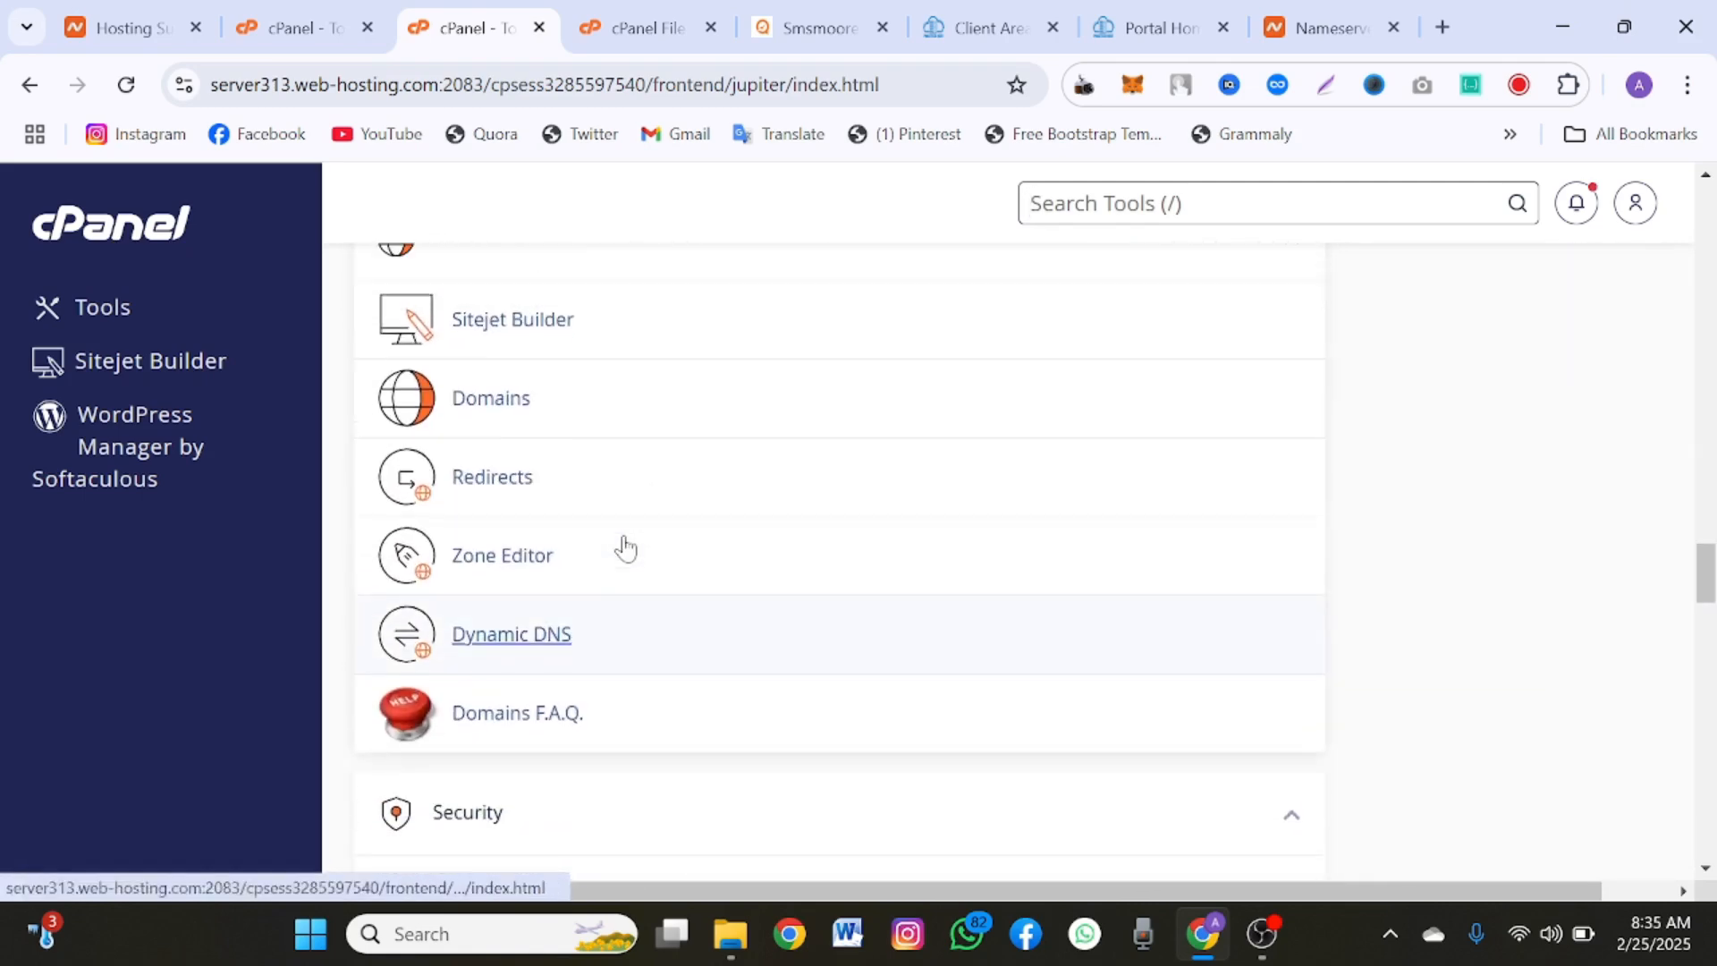
pyautogui.scroll(1, 625, 547)
pyautogui.scroll(-2, 621, 544)
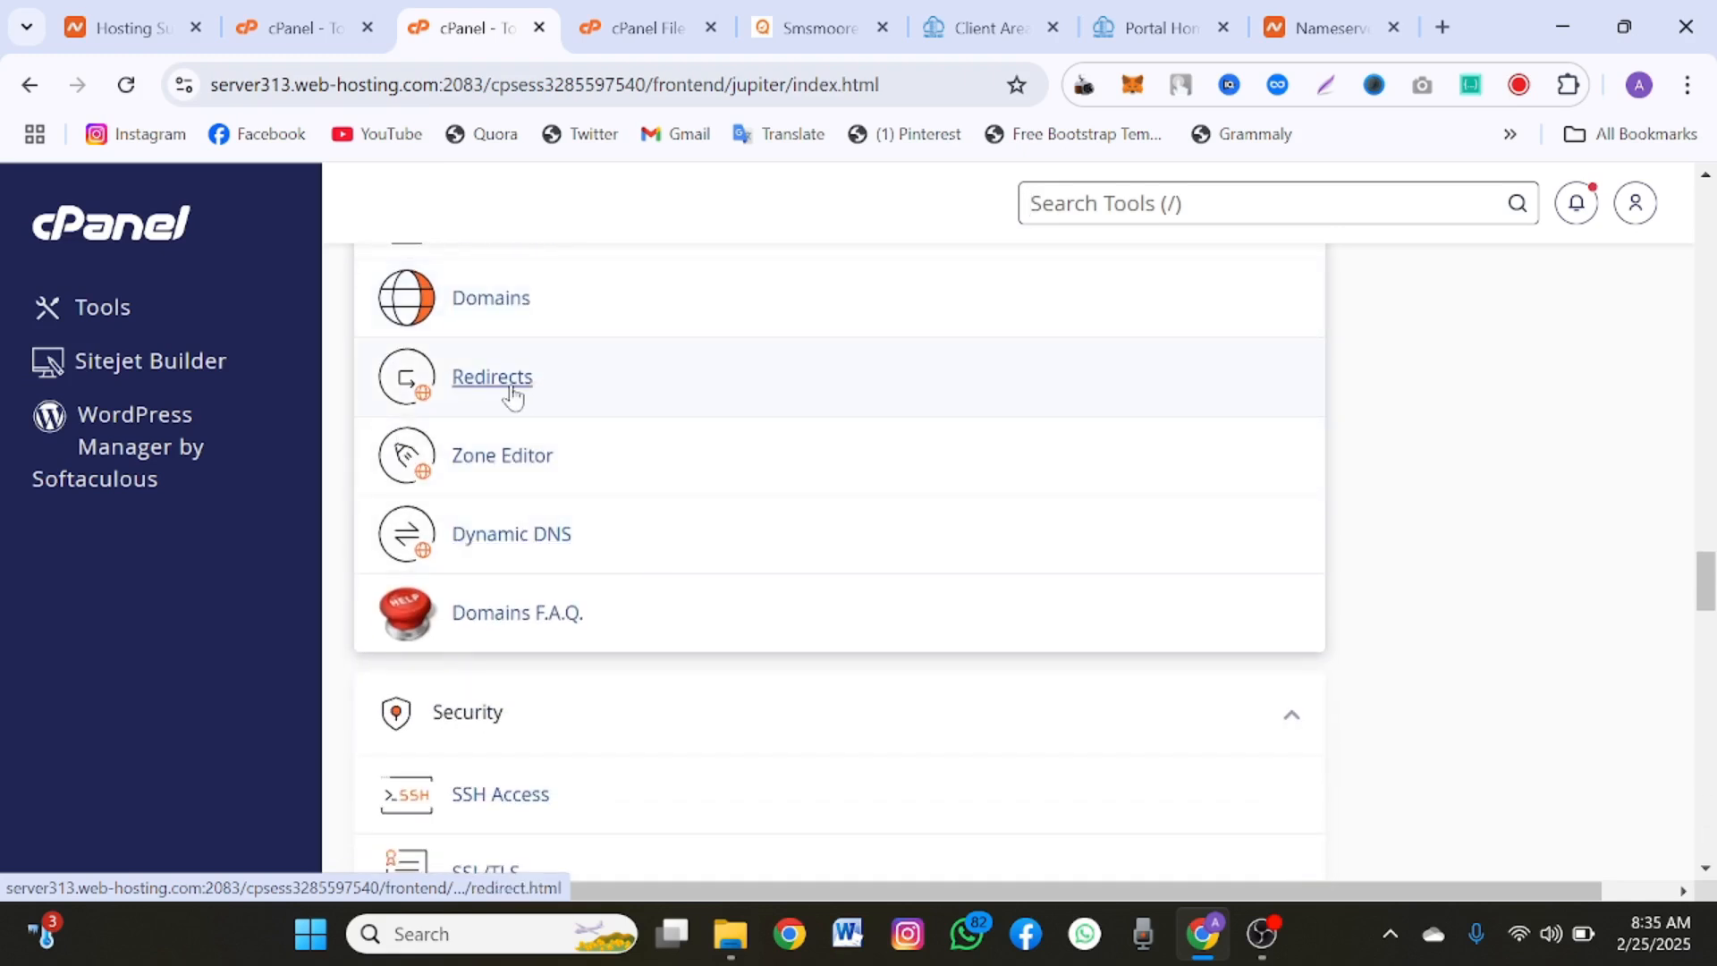
pyautogui.scroll(4, 512, 394)
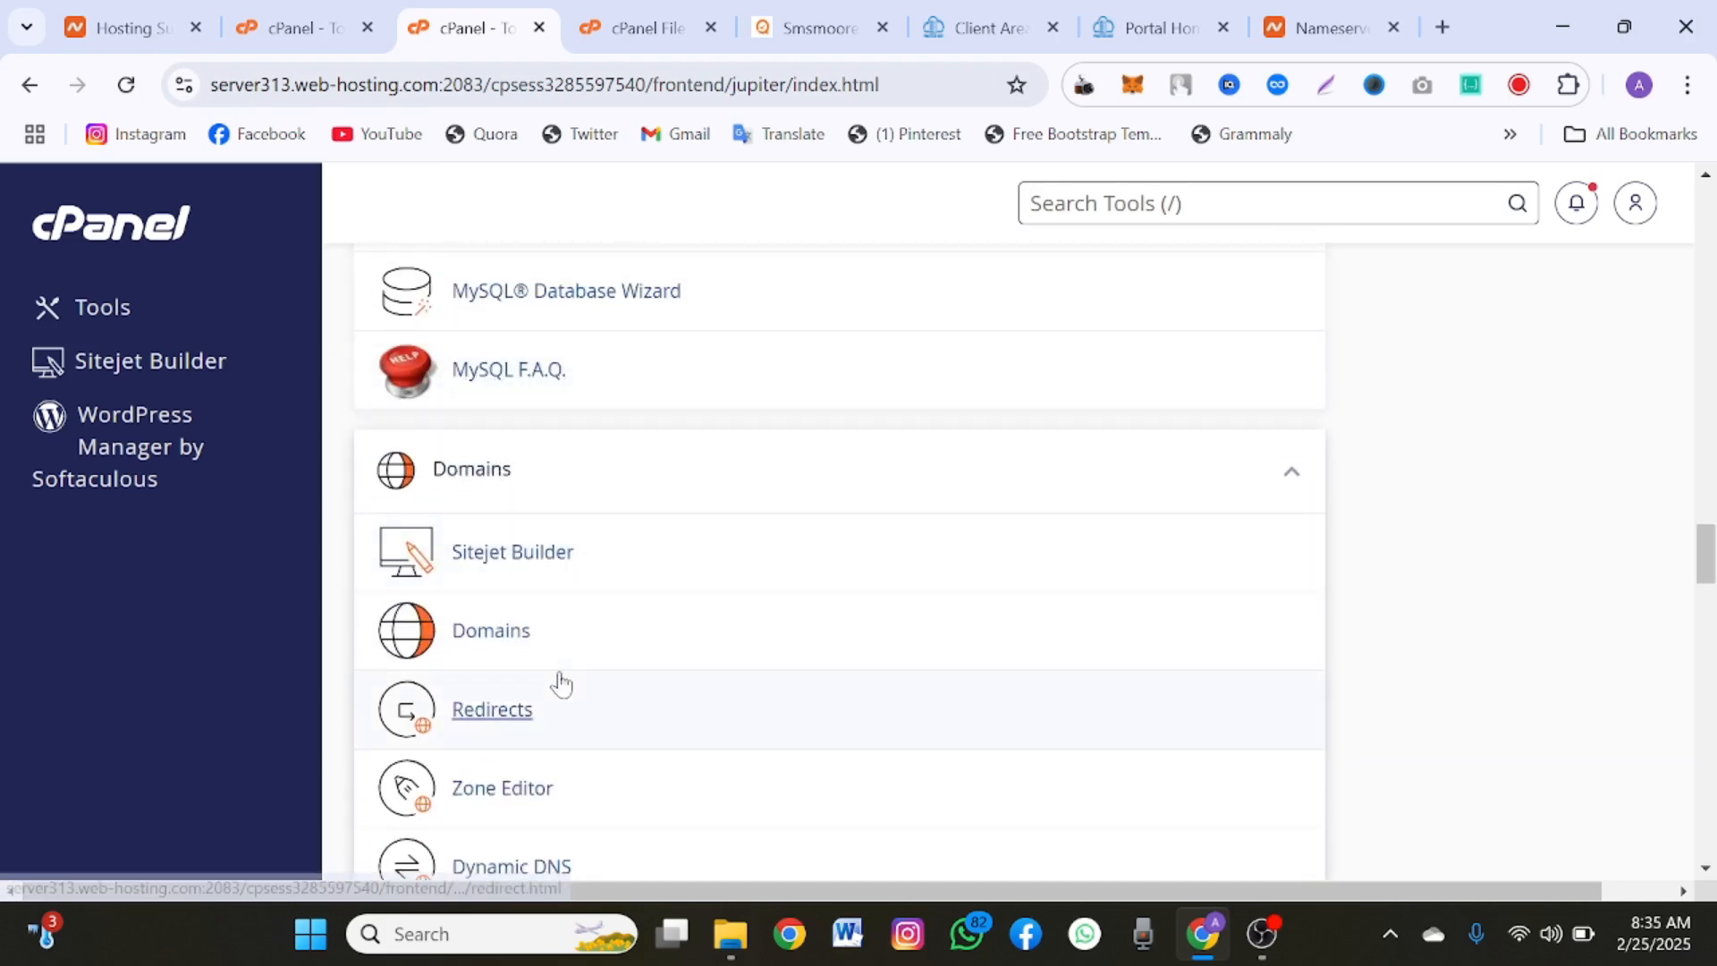
pyautogui.scroll(-2, 561, 685)
pyautogui.click(508, 525)
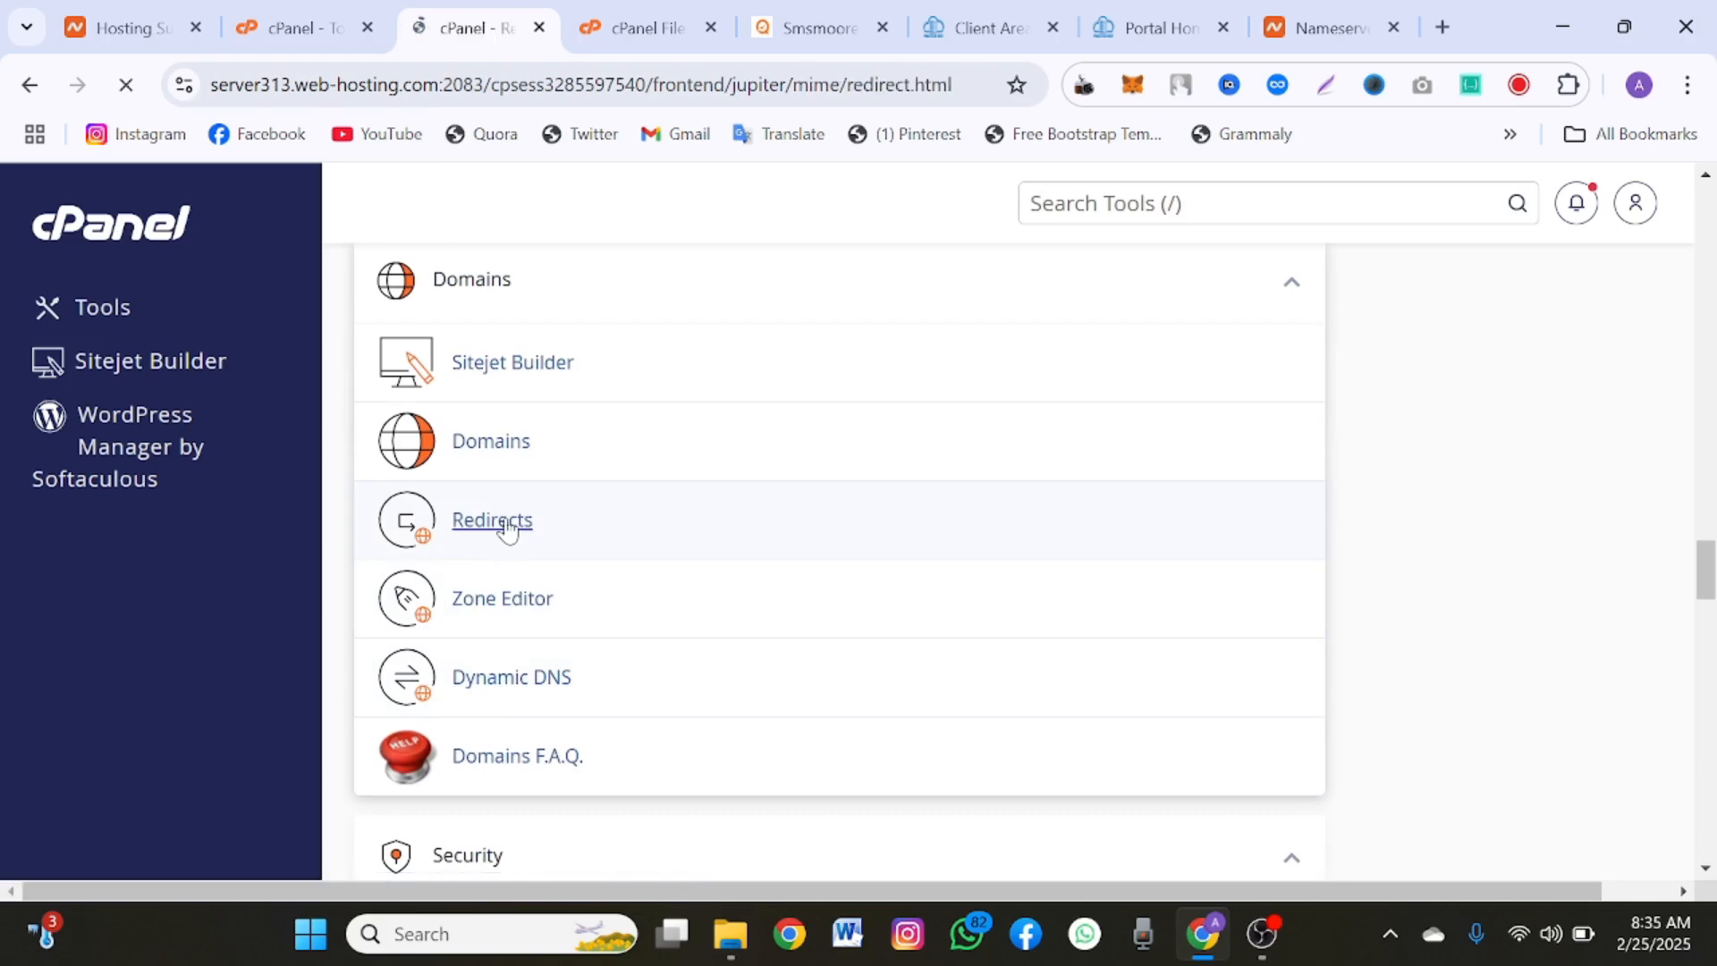
# Step: Set the redirect type to Temporary (302) and choose smsmoore.com as the domain to redirect
pyautogui.scroll(-3, 510, 529)
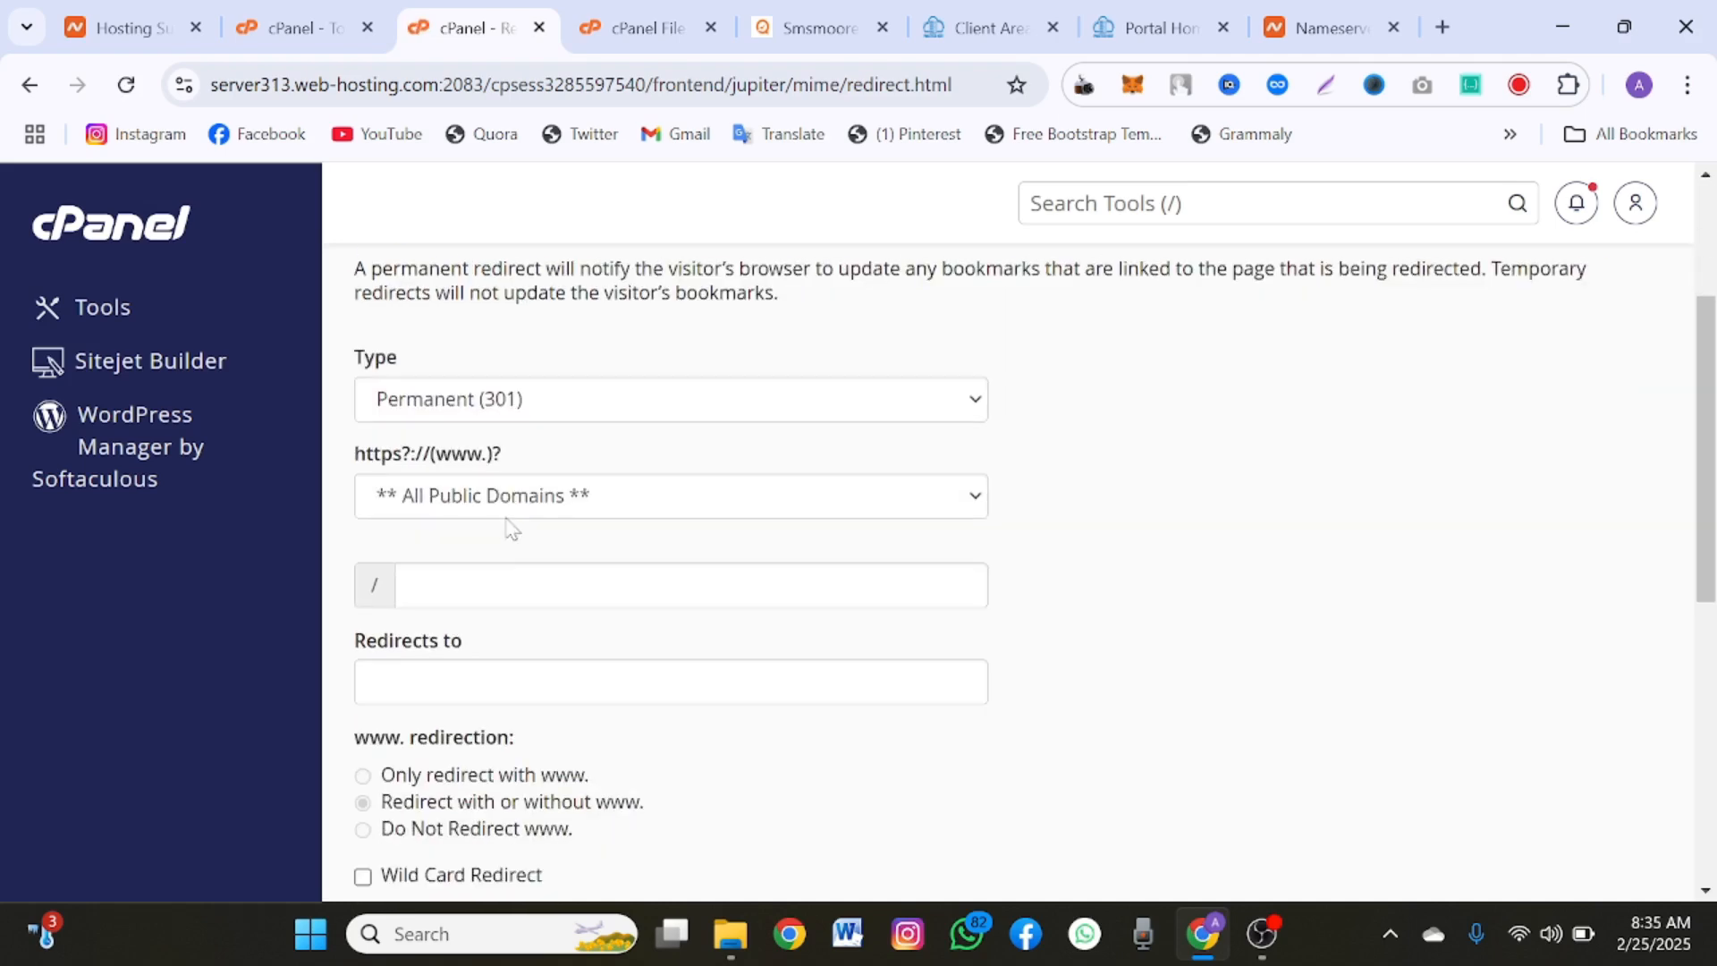
pyautogui.click(523, 386)
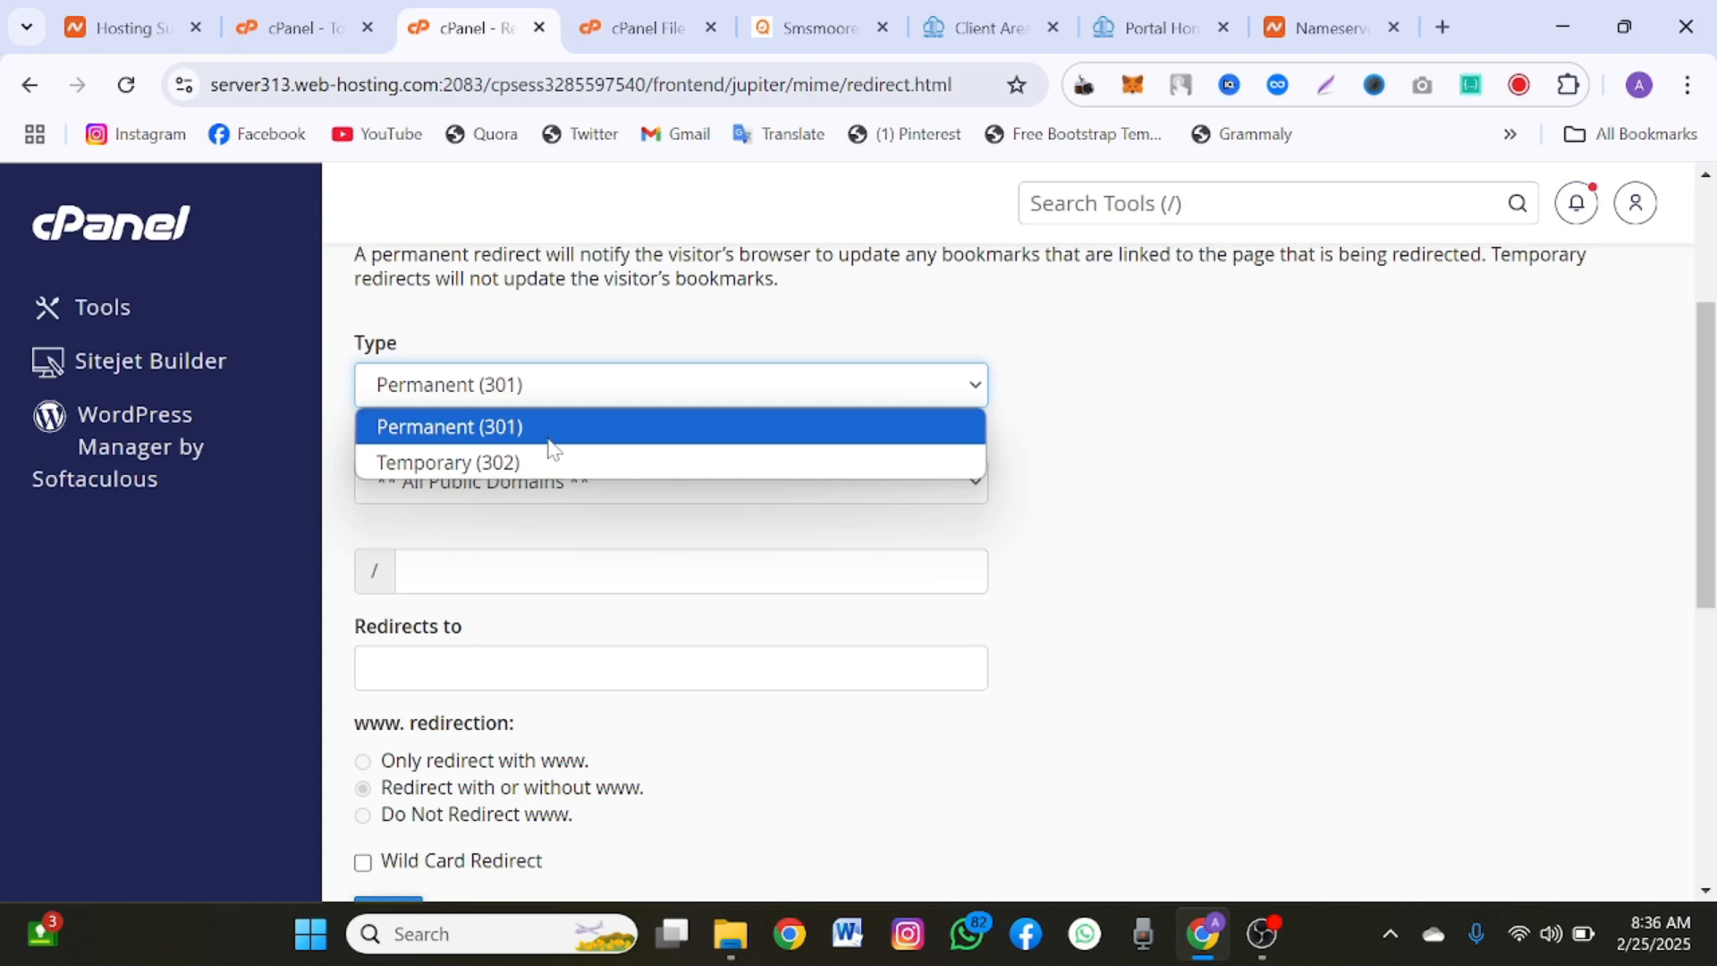
pyautogui.click(578, 461)
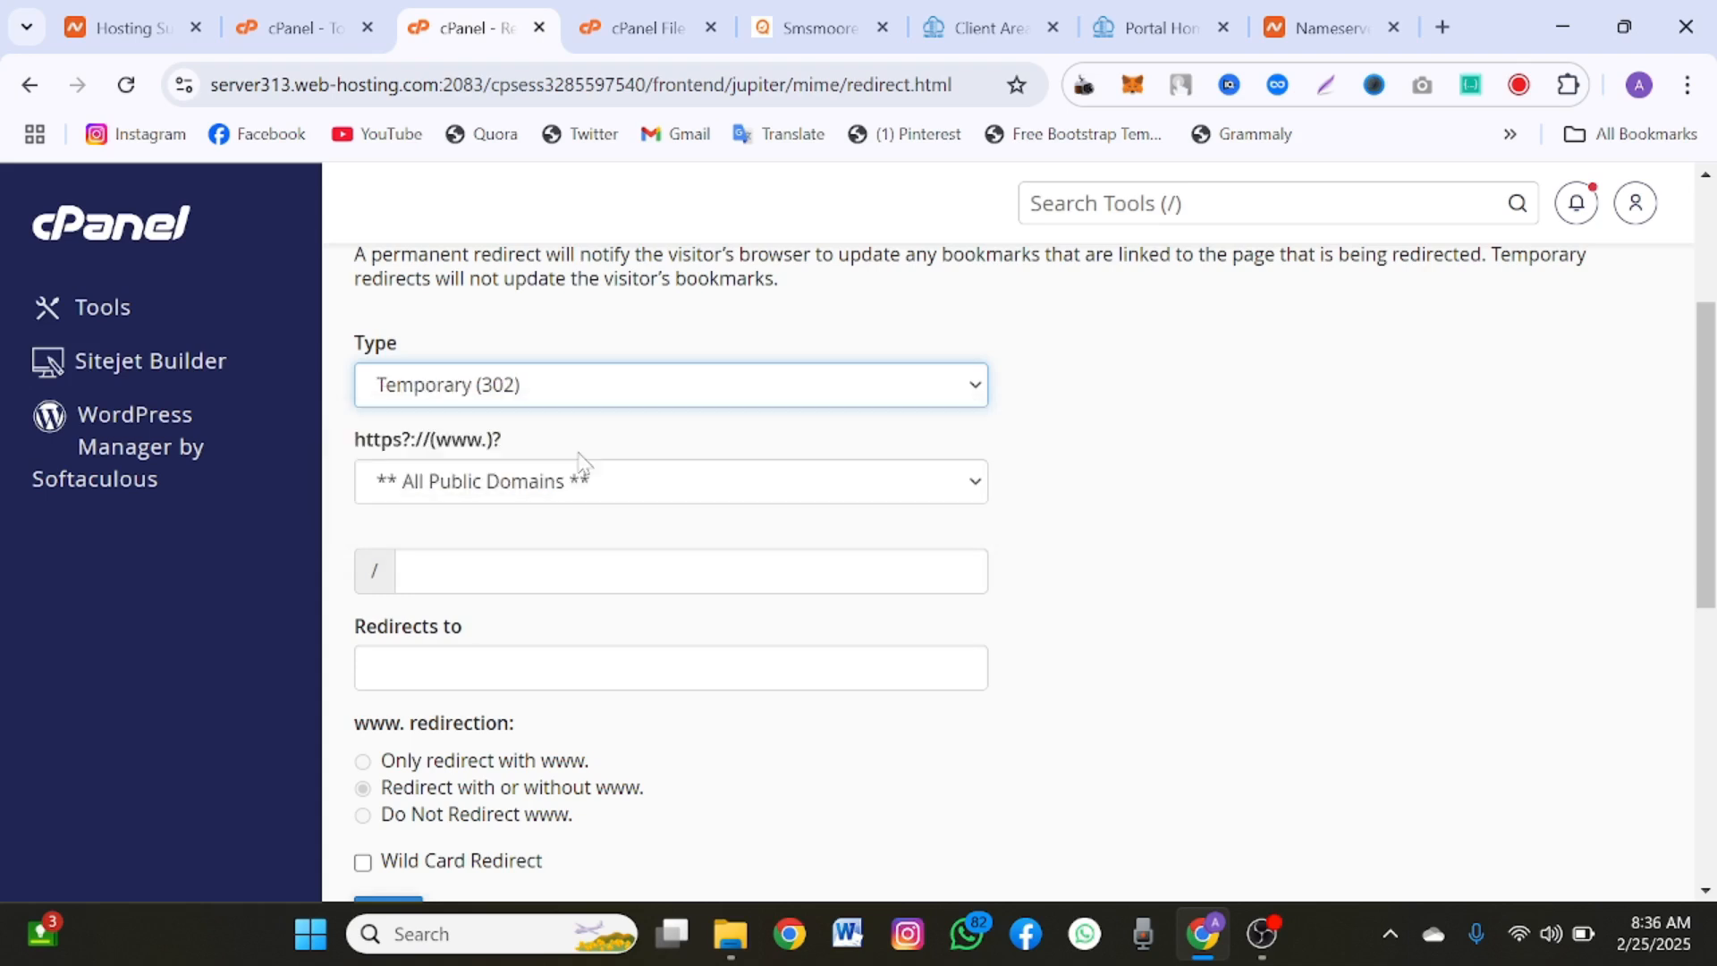
pyautogui.click(635, 483)
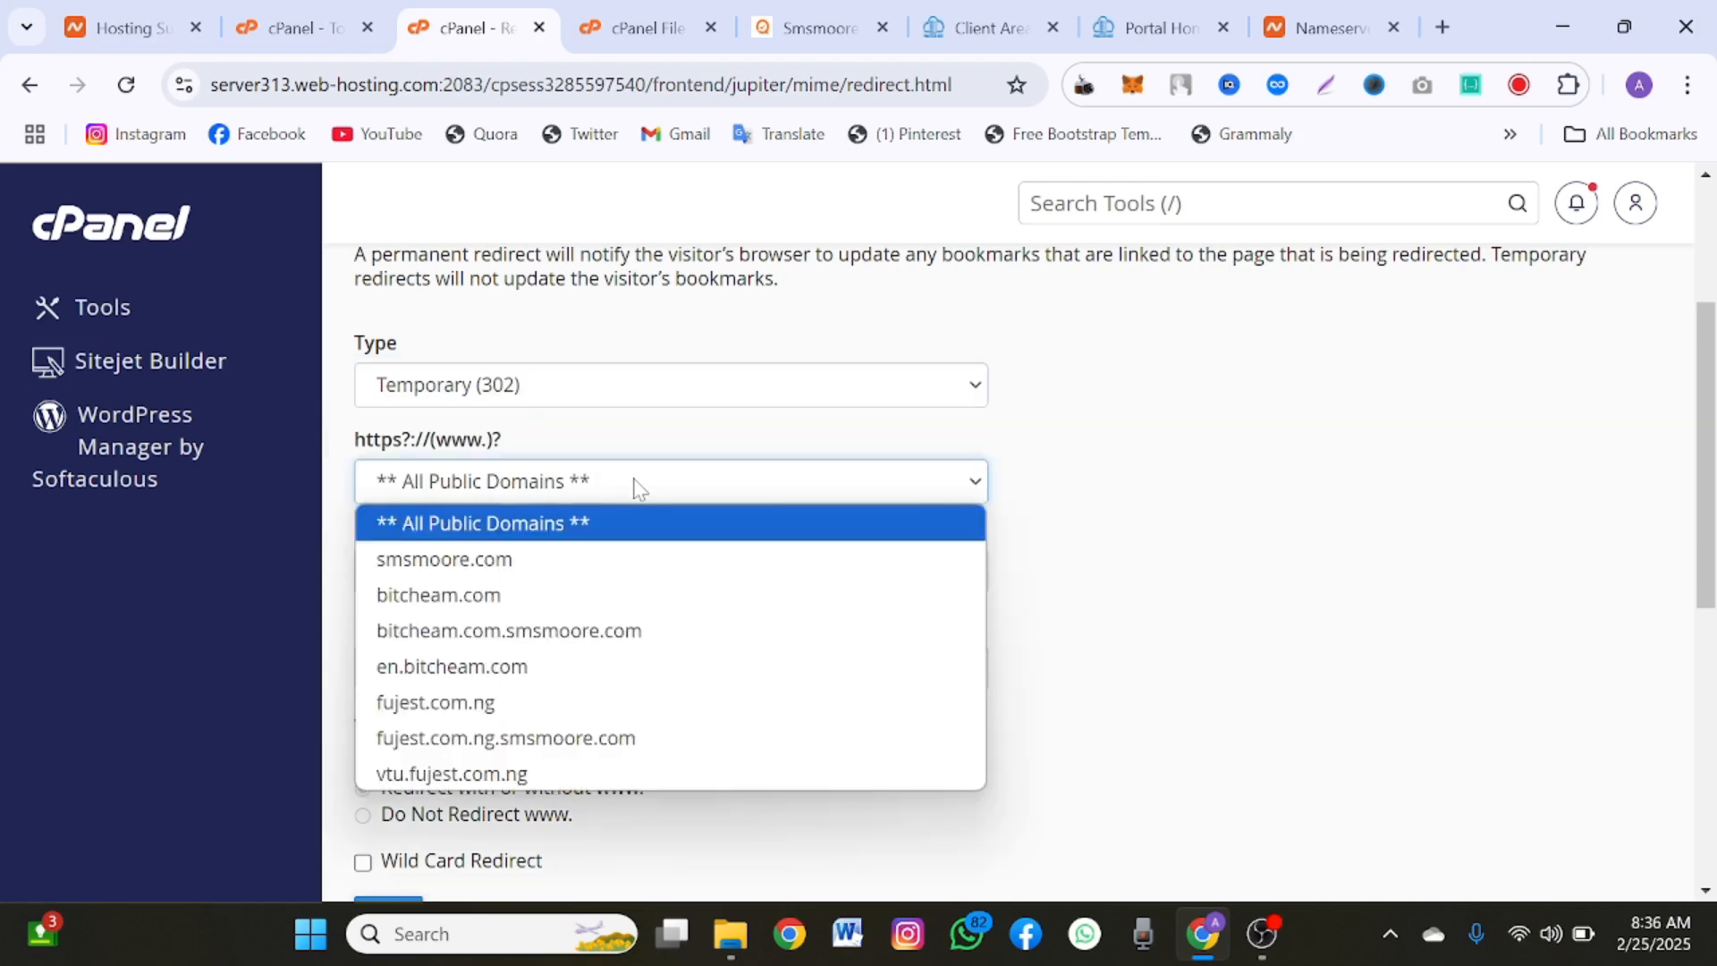
pyautogui.click(531, 596)
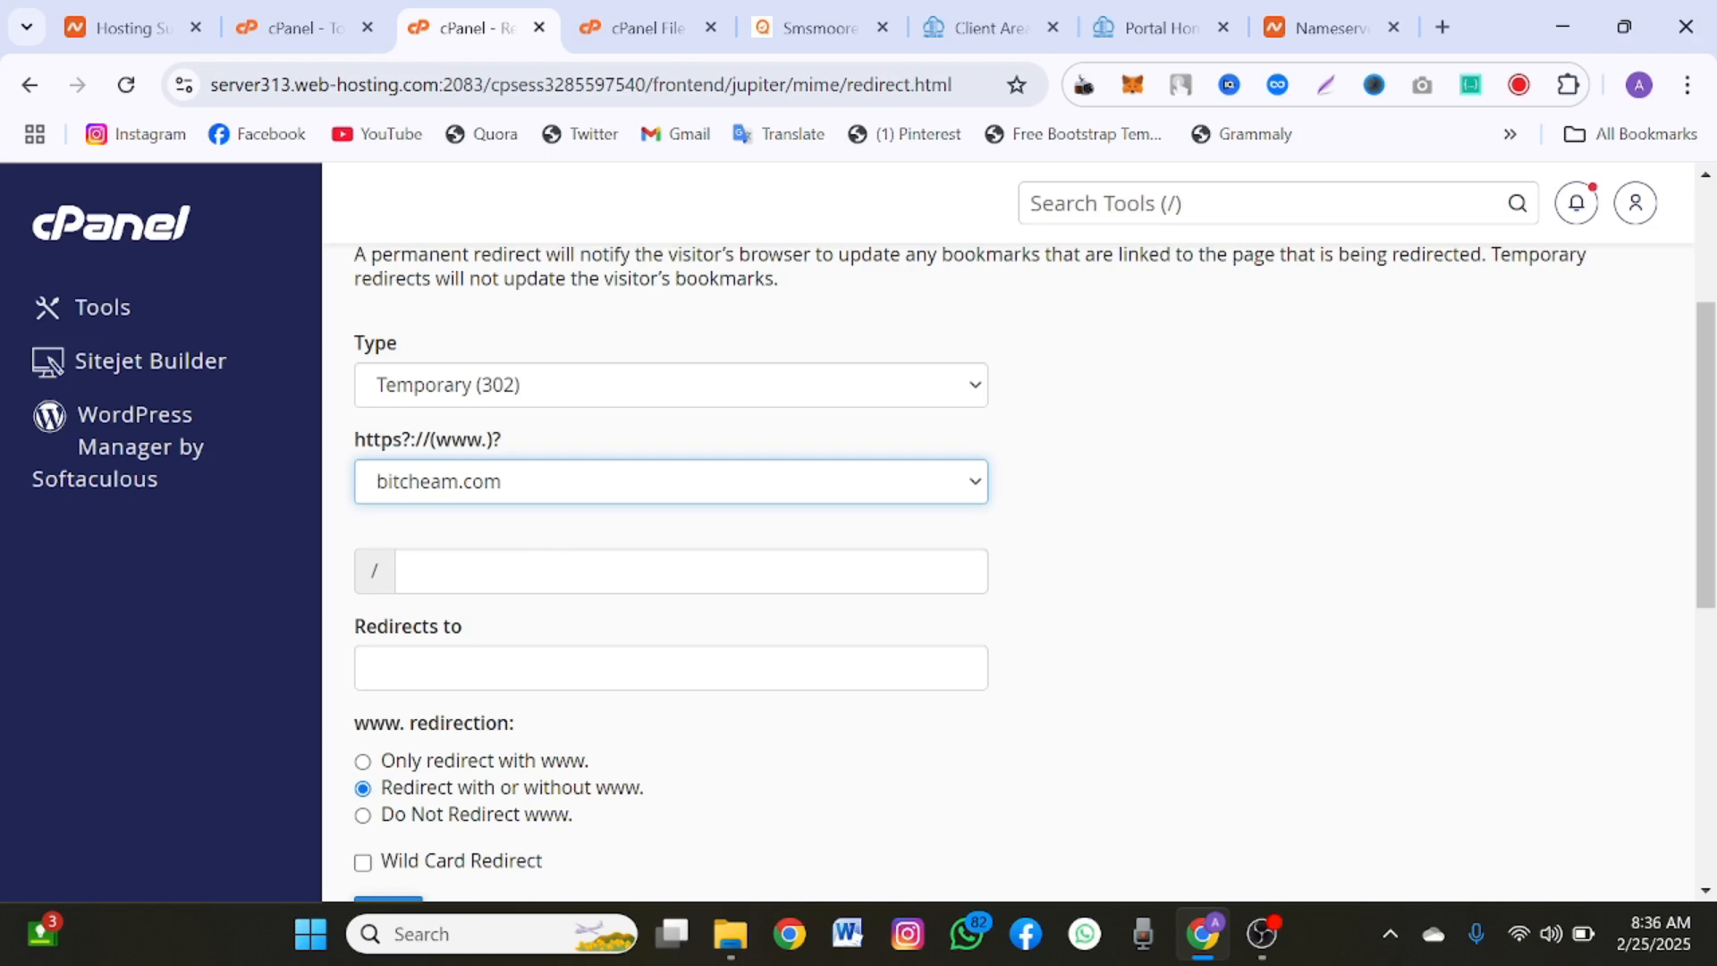
pyautogui.click(523, 488)
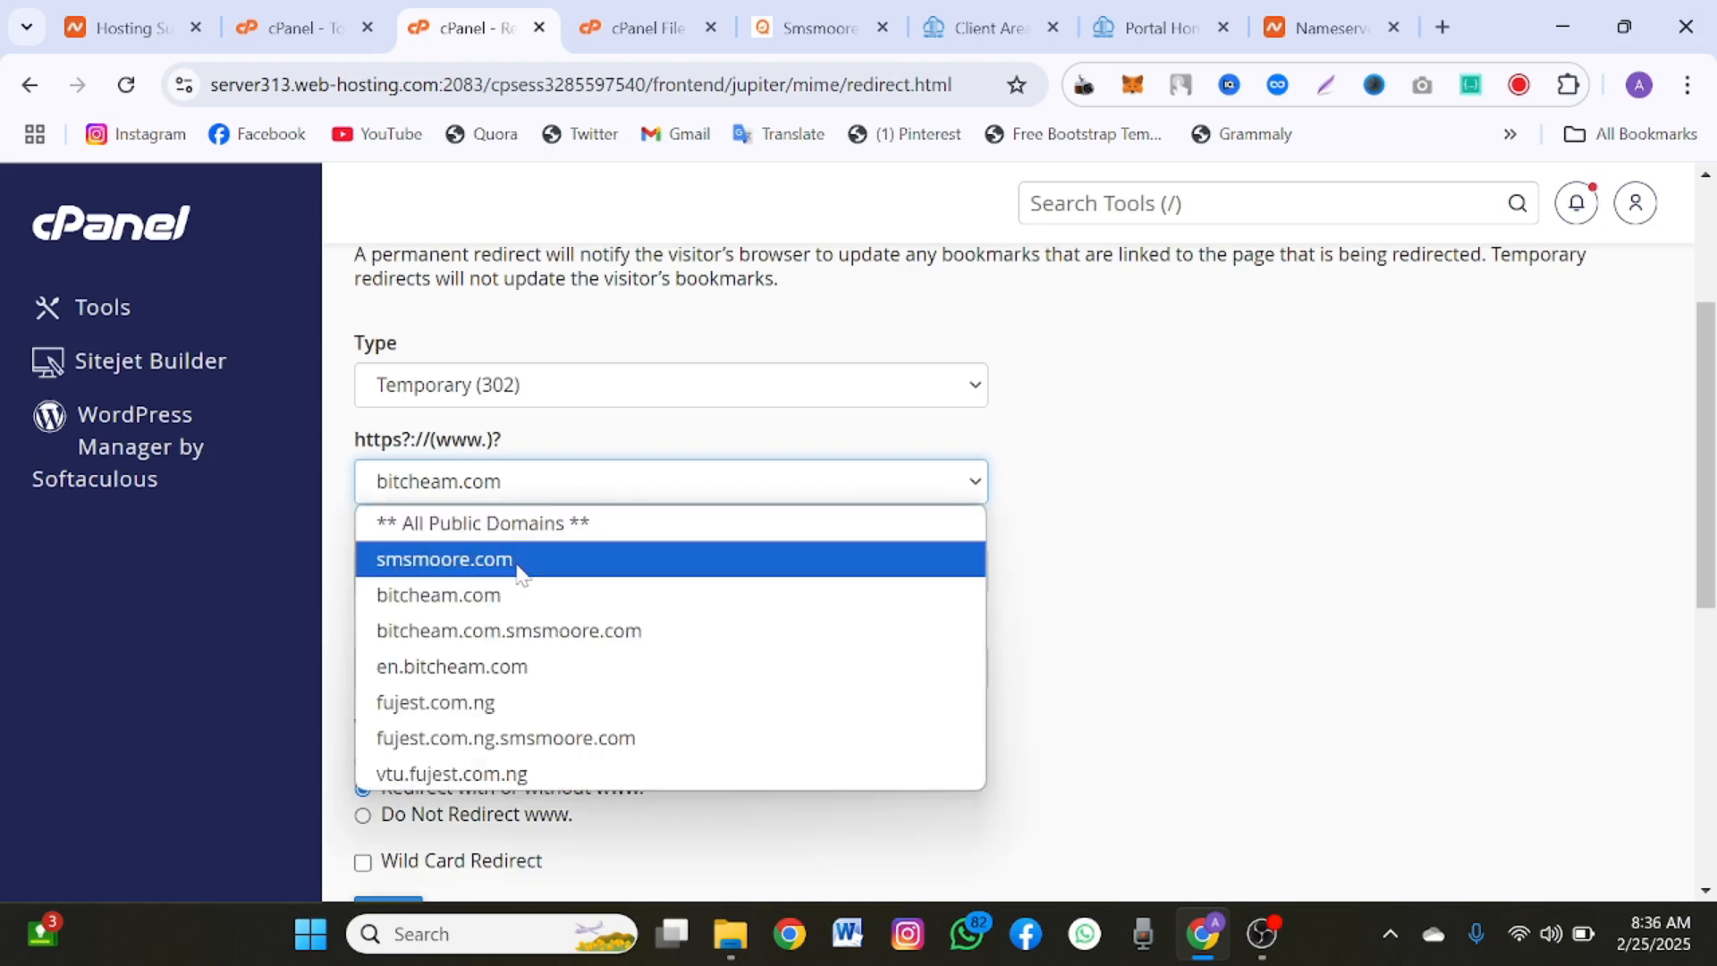
pyautogui.click(518, 561)
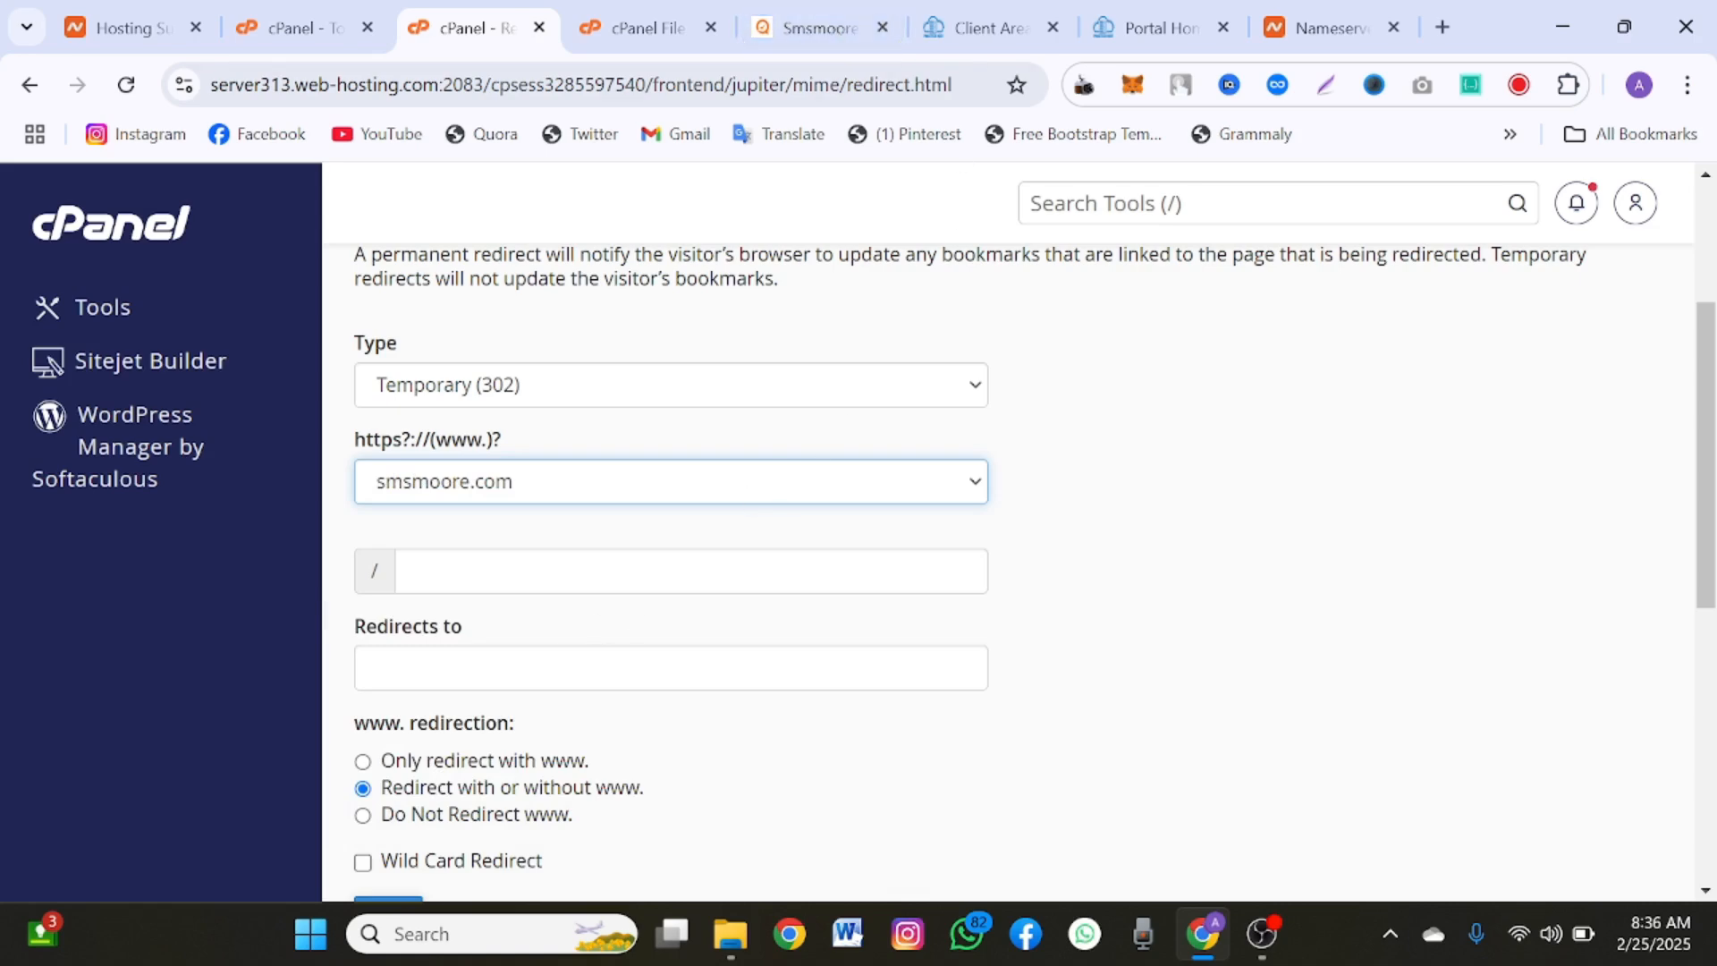
pyautogui.click(566, 671)
pyautogui.write('f')
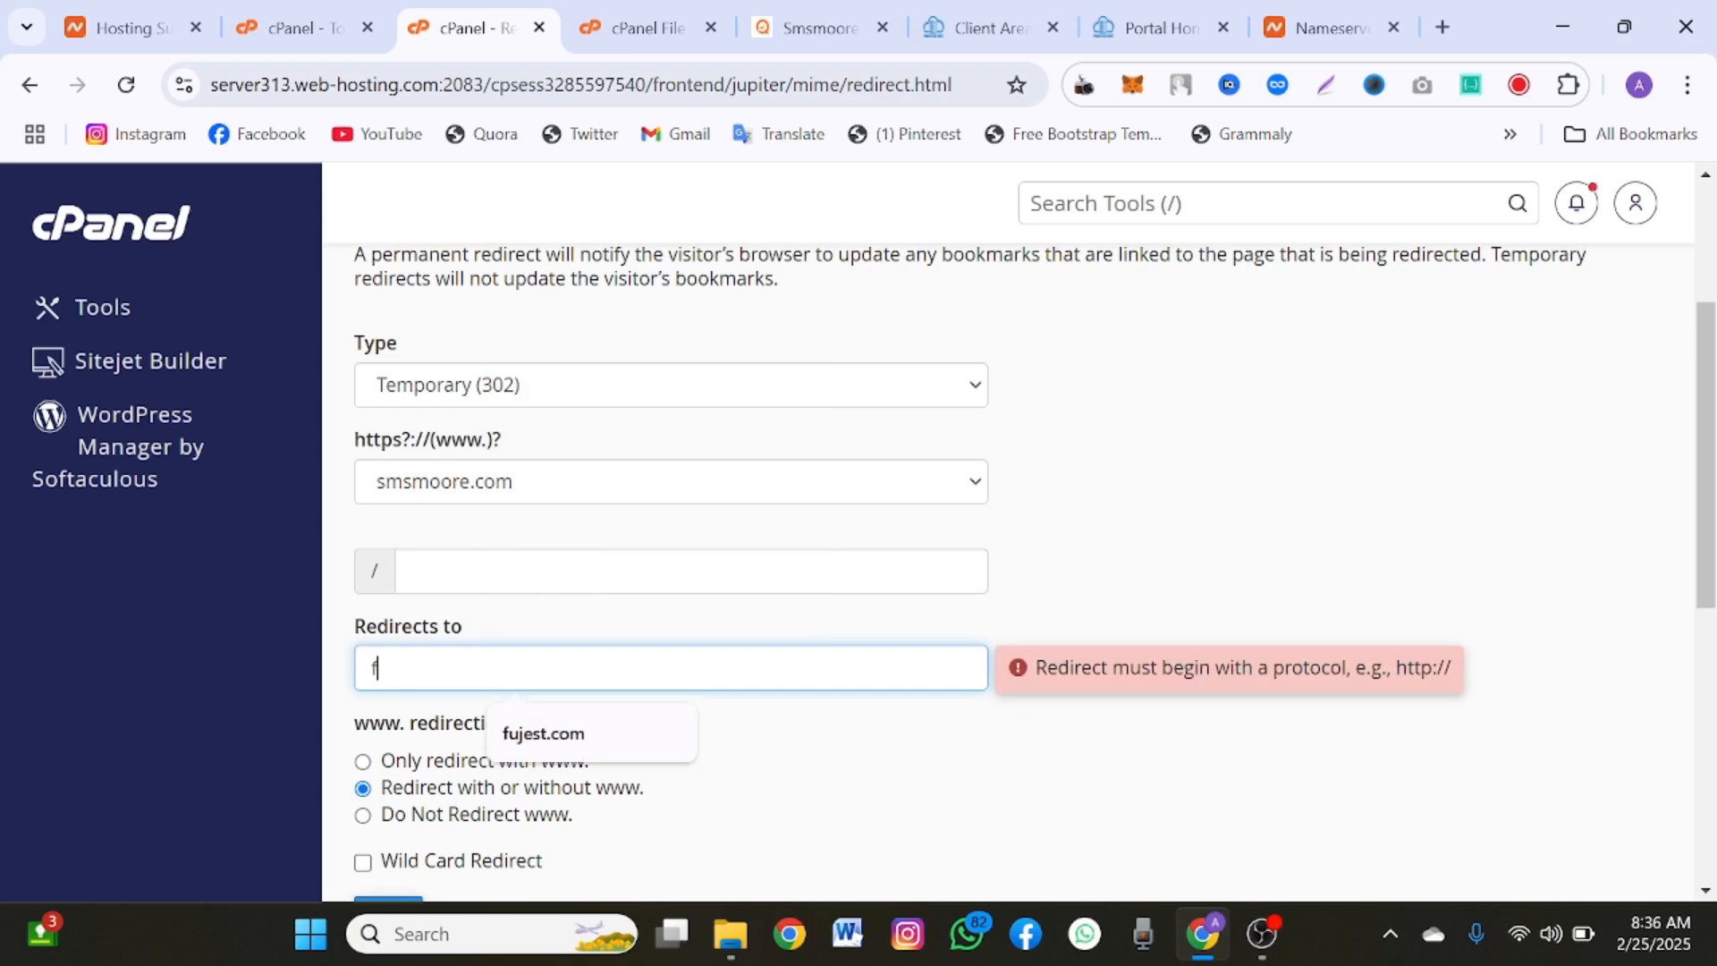
pyautogui.write('ujres')
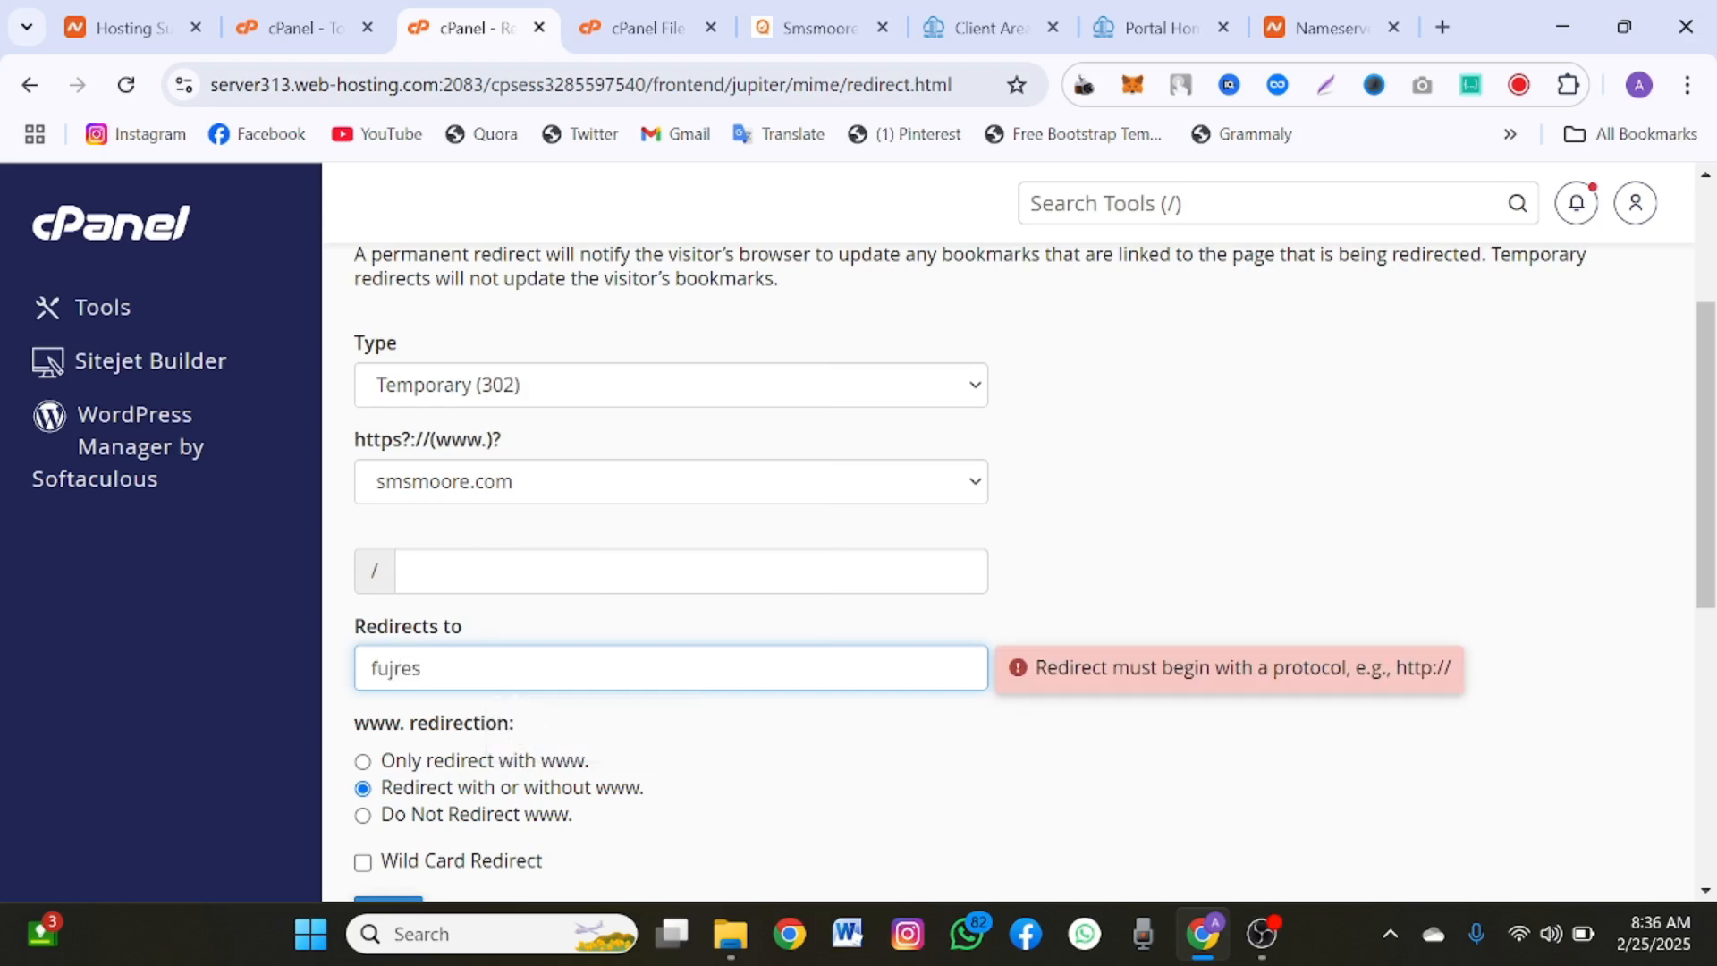
pyautogui.hotkey('ctrl', 'a')
pyautogui.write('fuj')
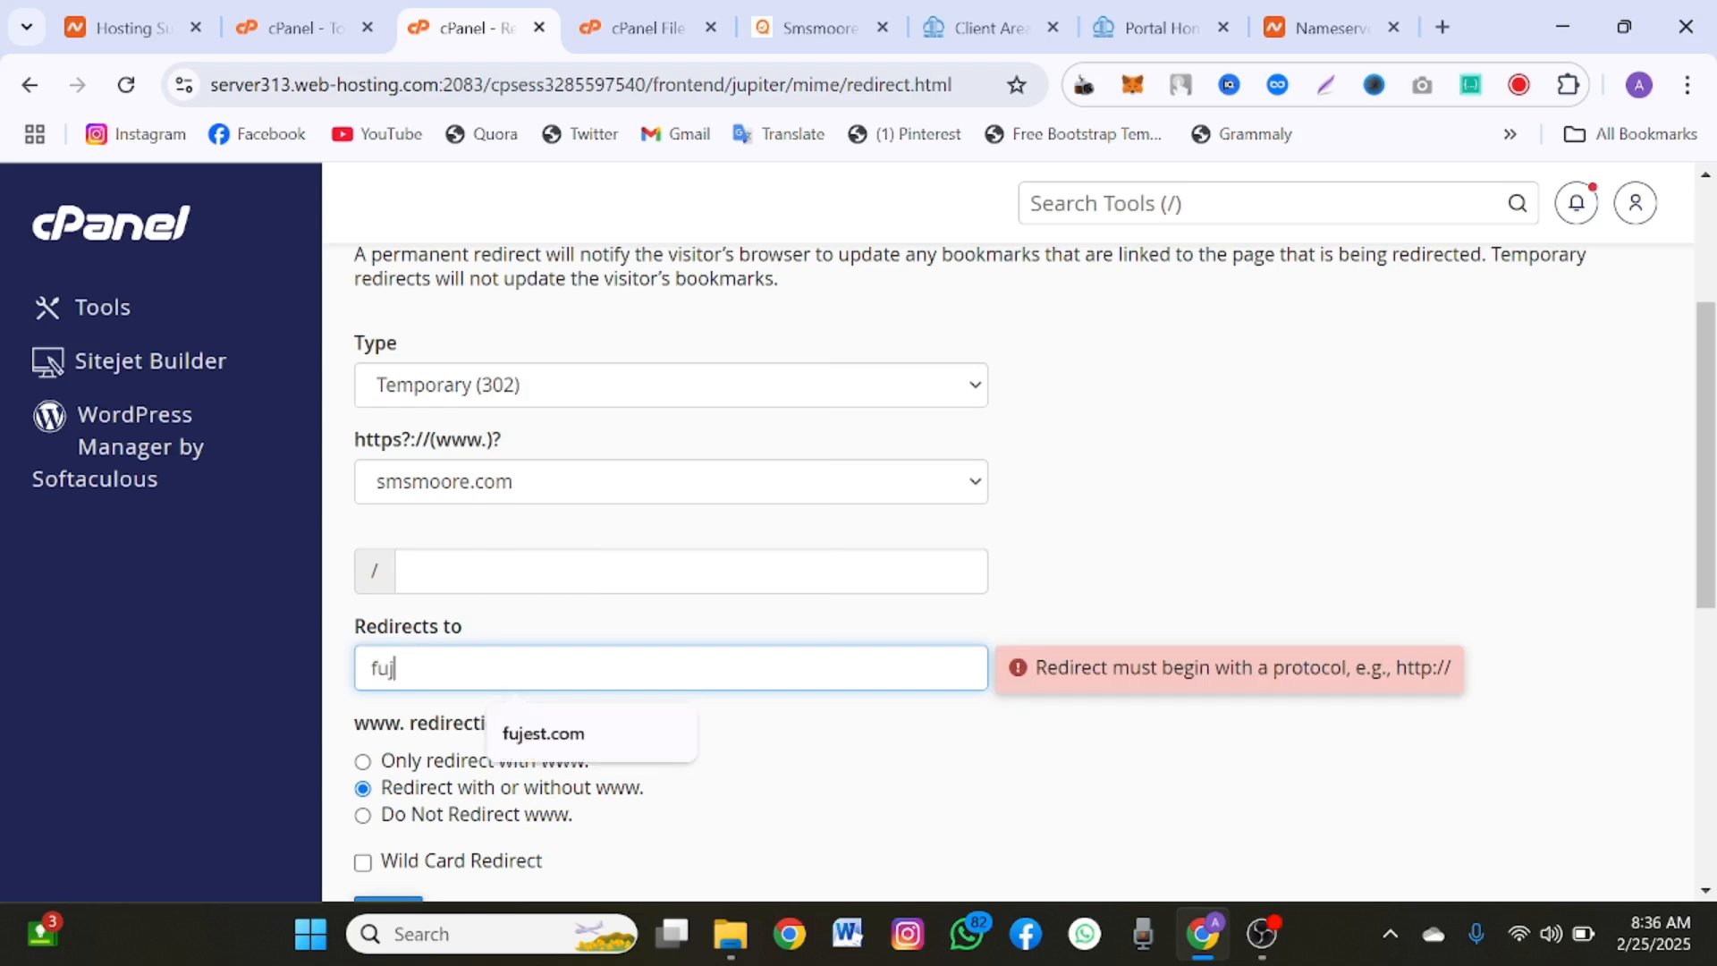
pyautogui.write('est.cc')
pyautogui.scroll(-1, 367, 705)
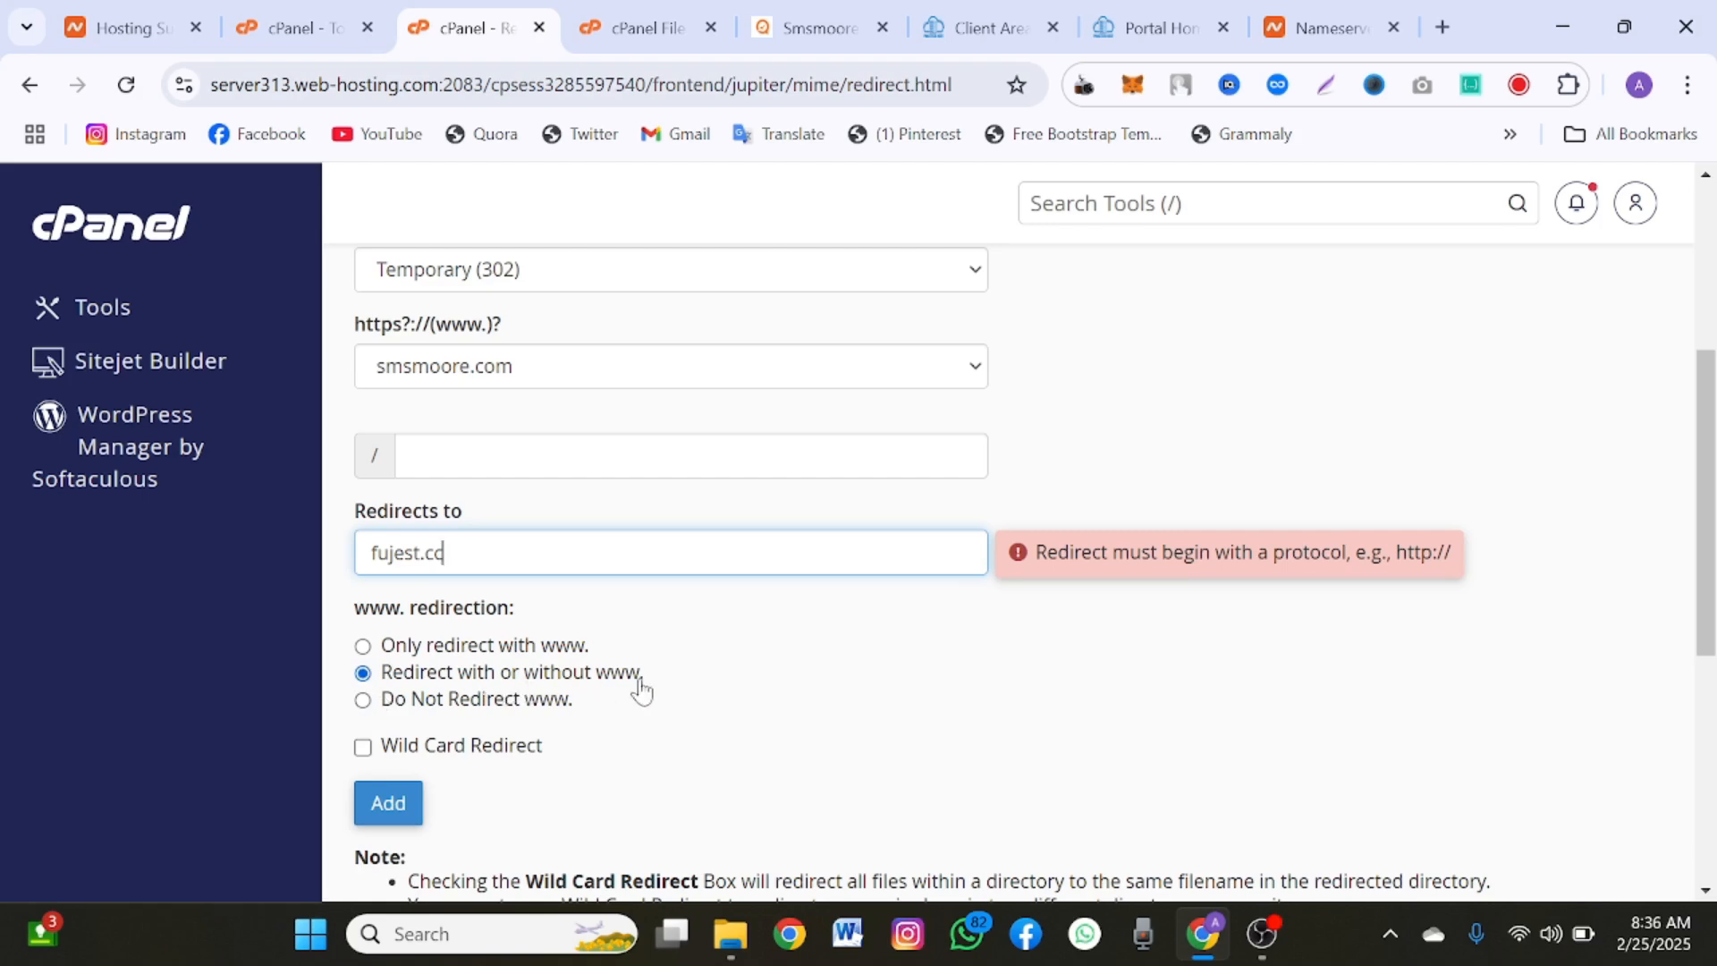
pyautogui.scroll(-5, 594, 706)
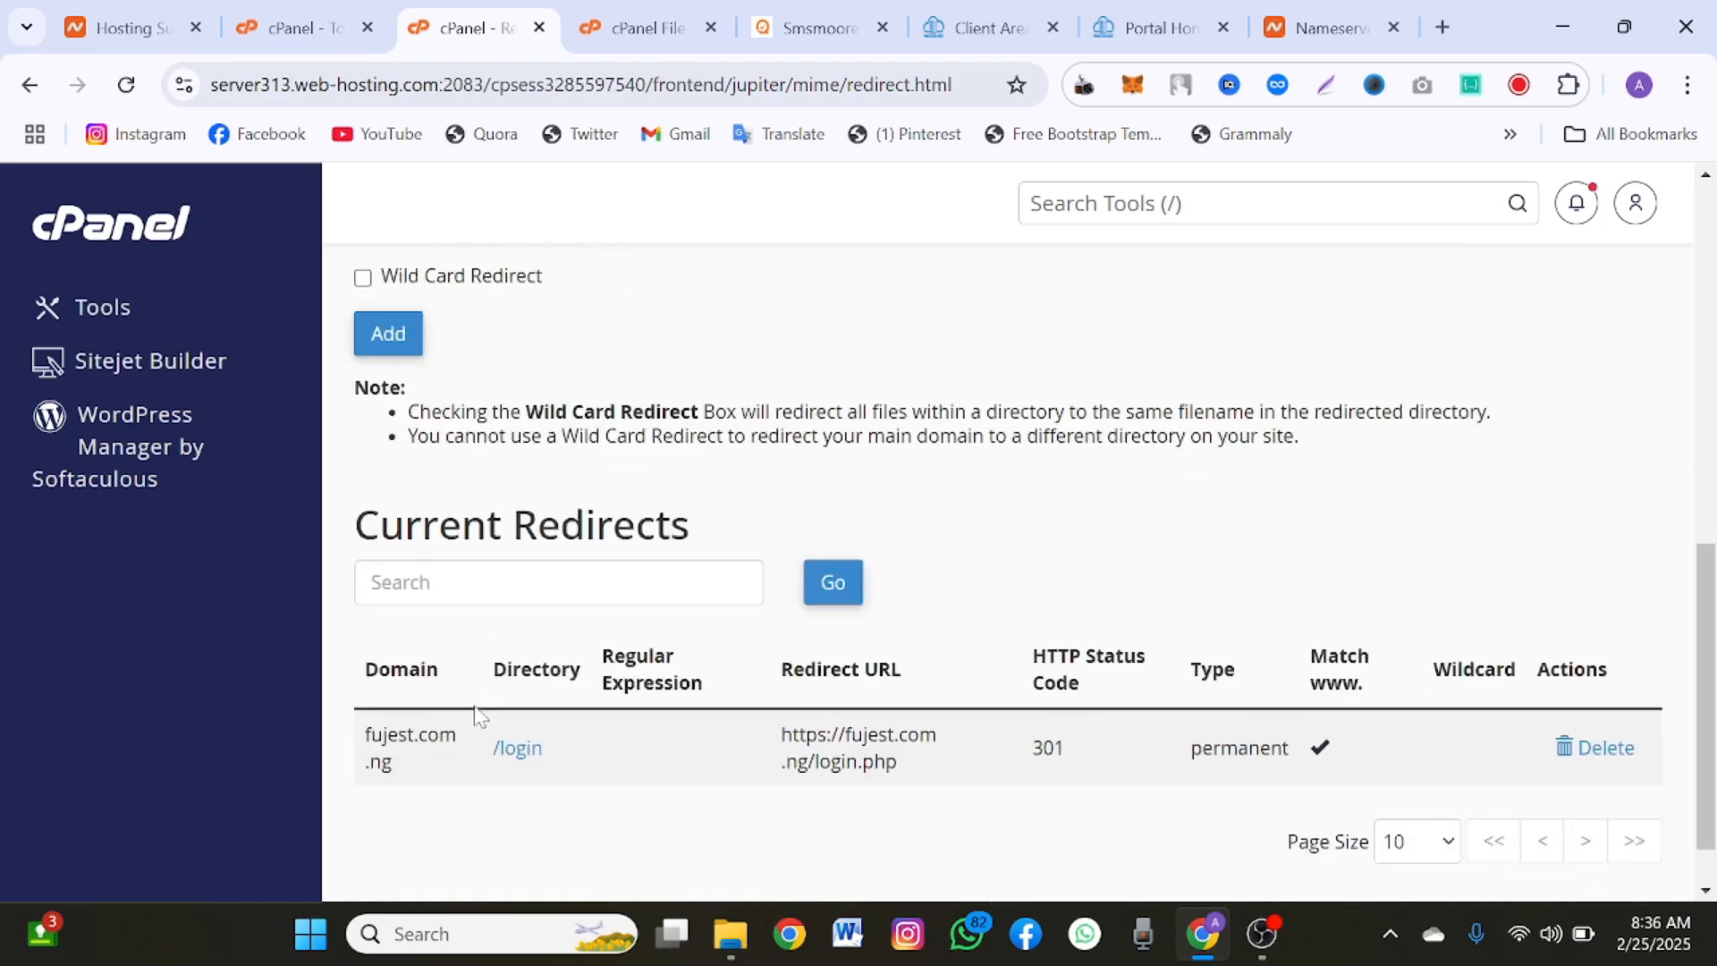
pyautogui.scroll(2, 480, 715)
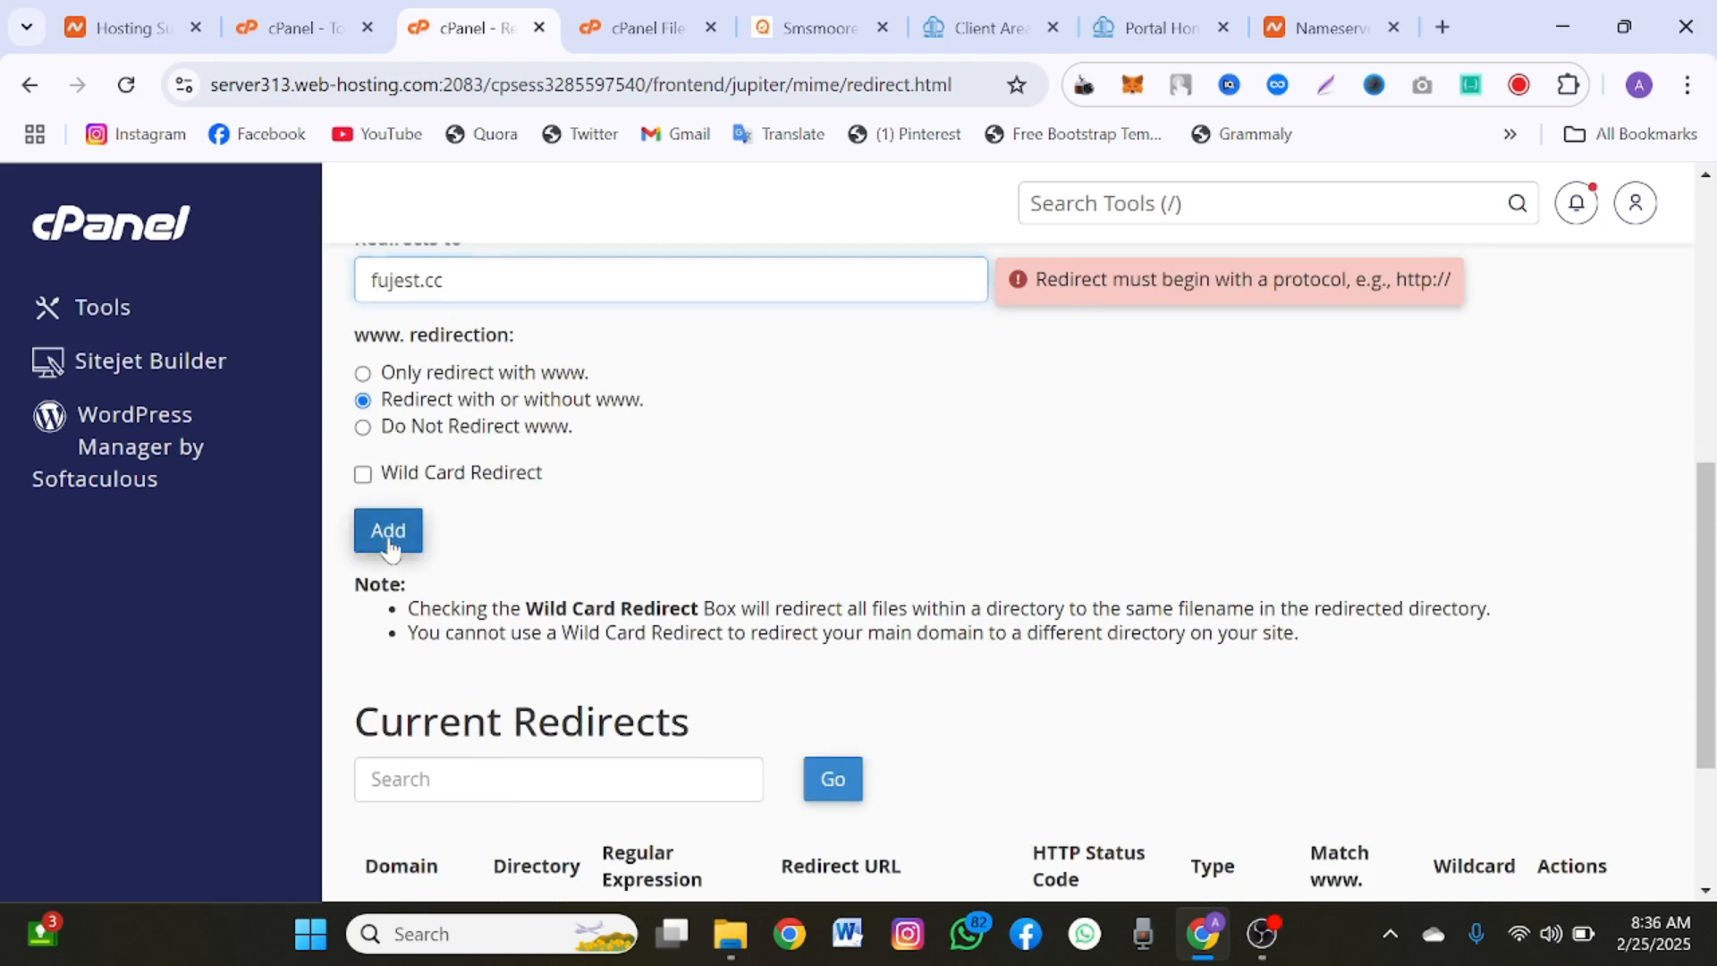
pyautogui.click(389, 547)
pyautogui.scroll(1, 617, 488)
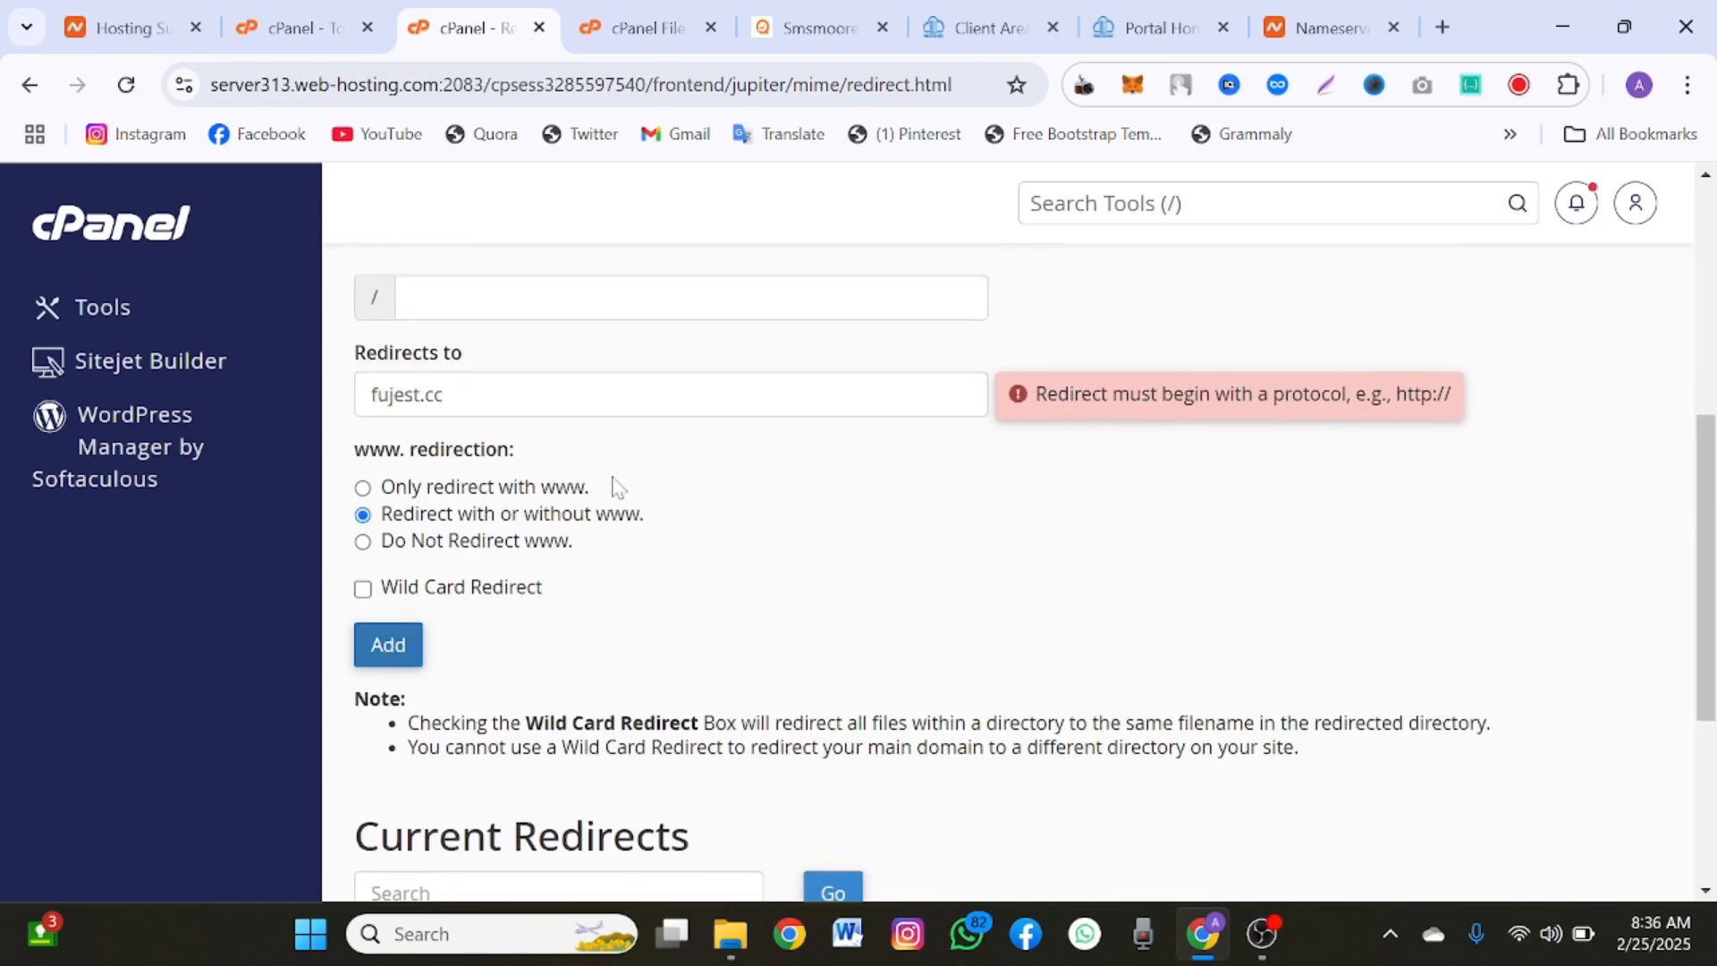
pyautogui.scroll(-1, 616, 487)
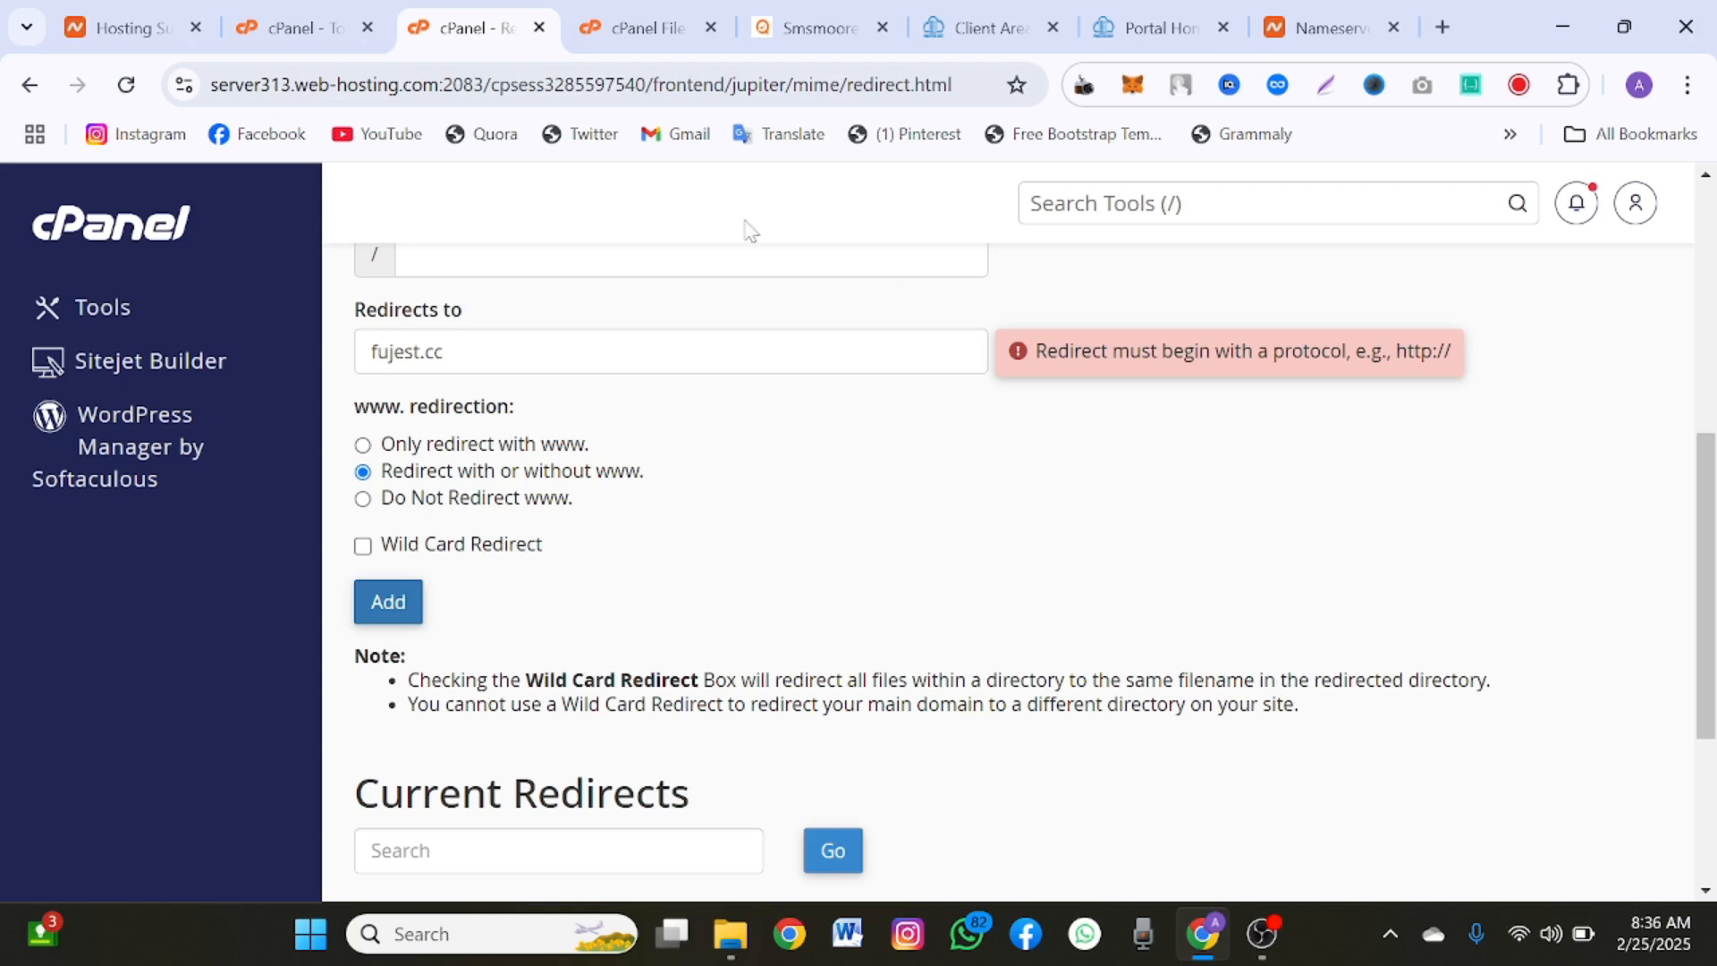
pyautogui.click(222, 89)
pyautogui.click(224, 93)
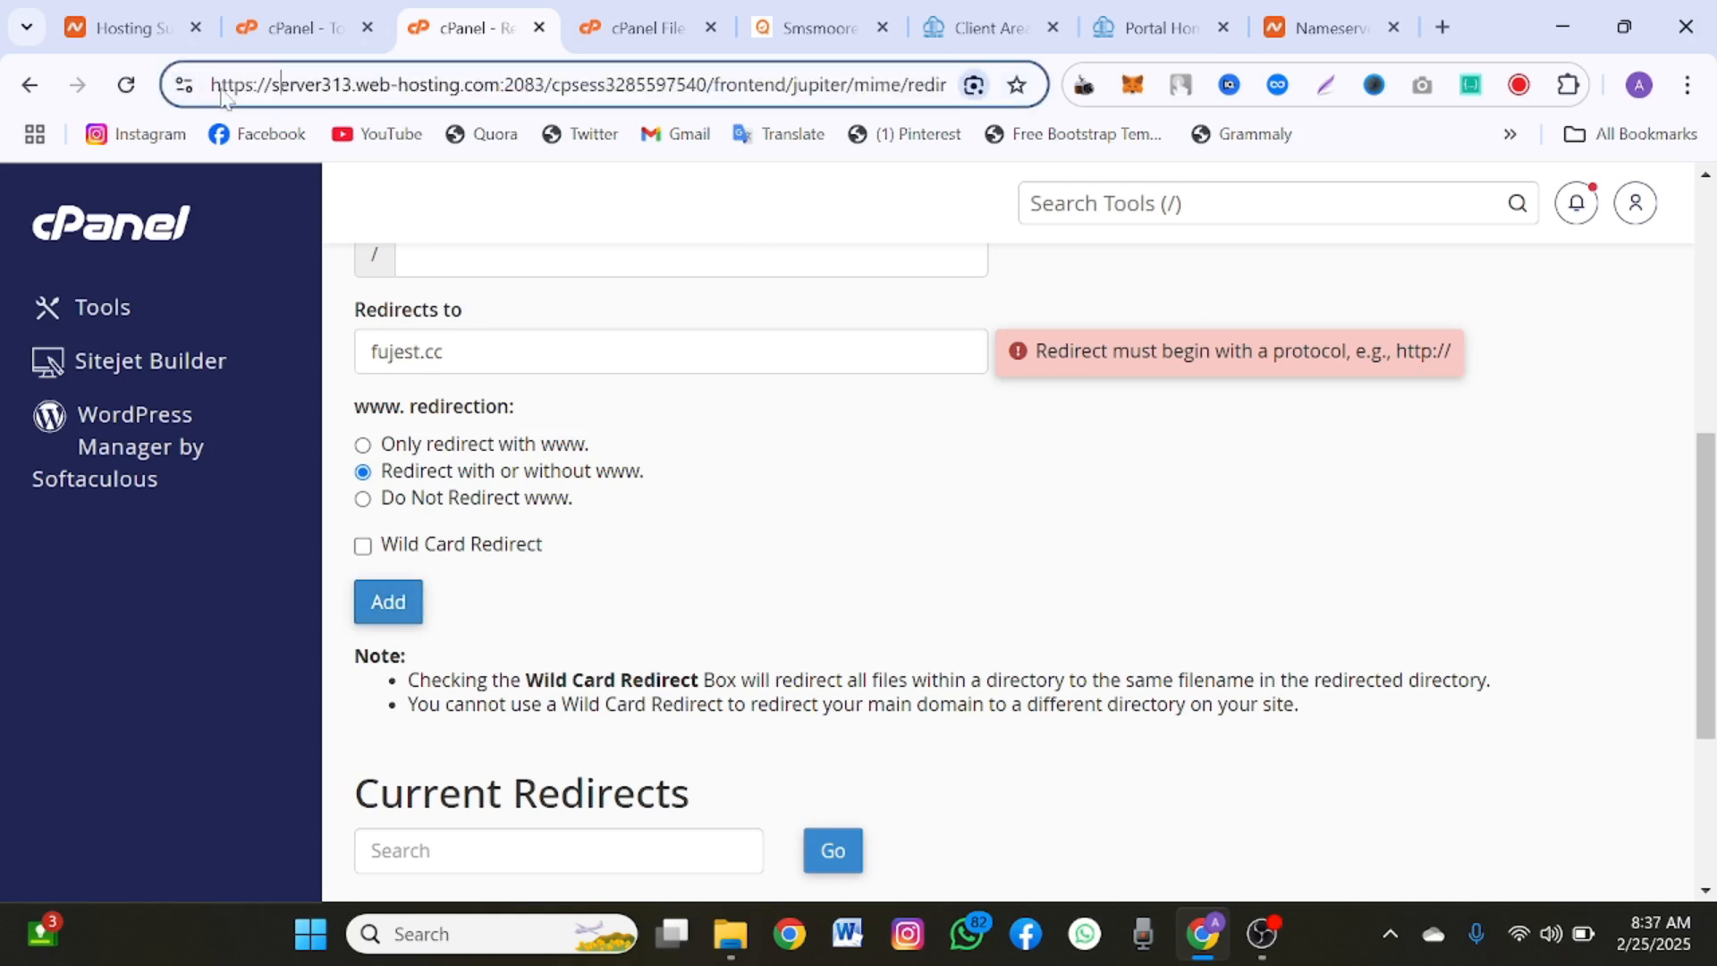
pyautogui.moveTo(271, 85); pyautogui.dragTo(164, 92)
pyautogui.hotkey('ctrl', 'c')
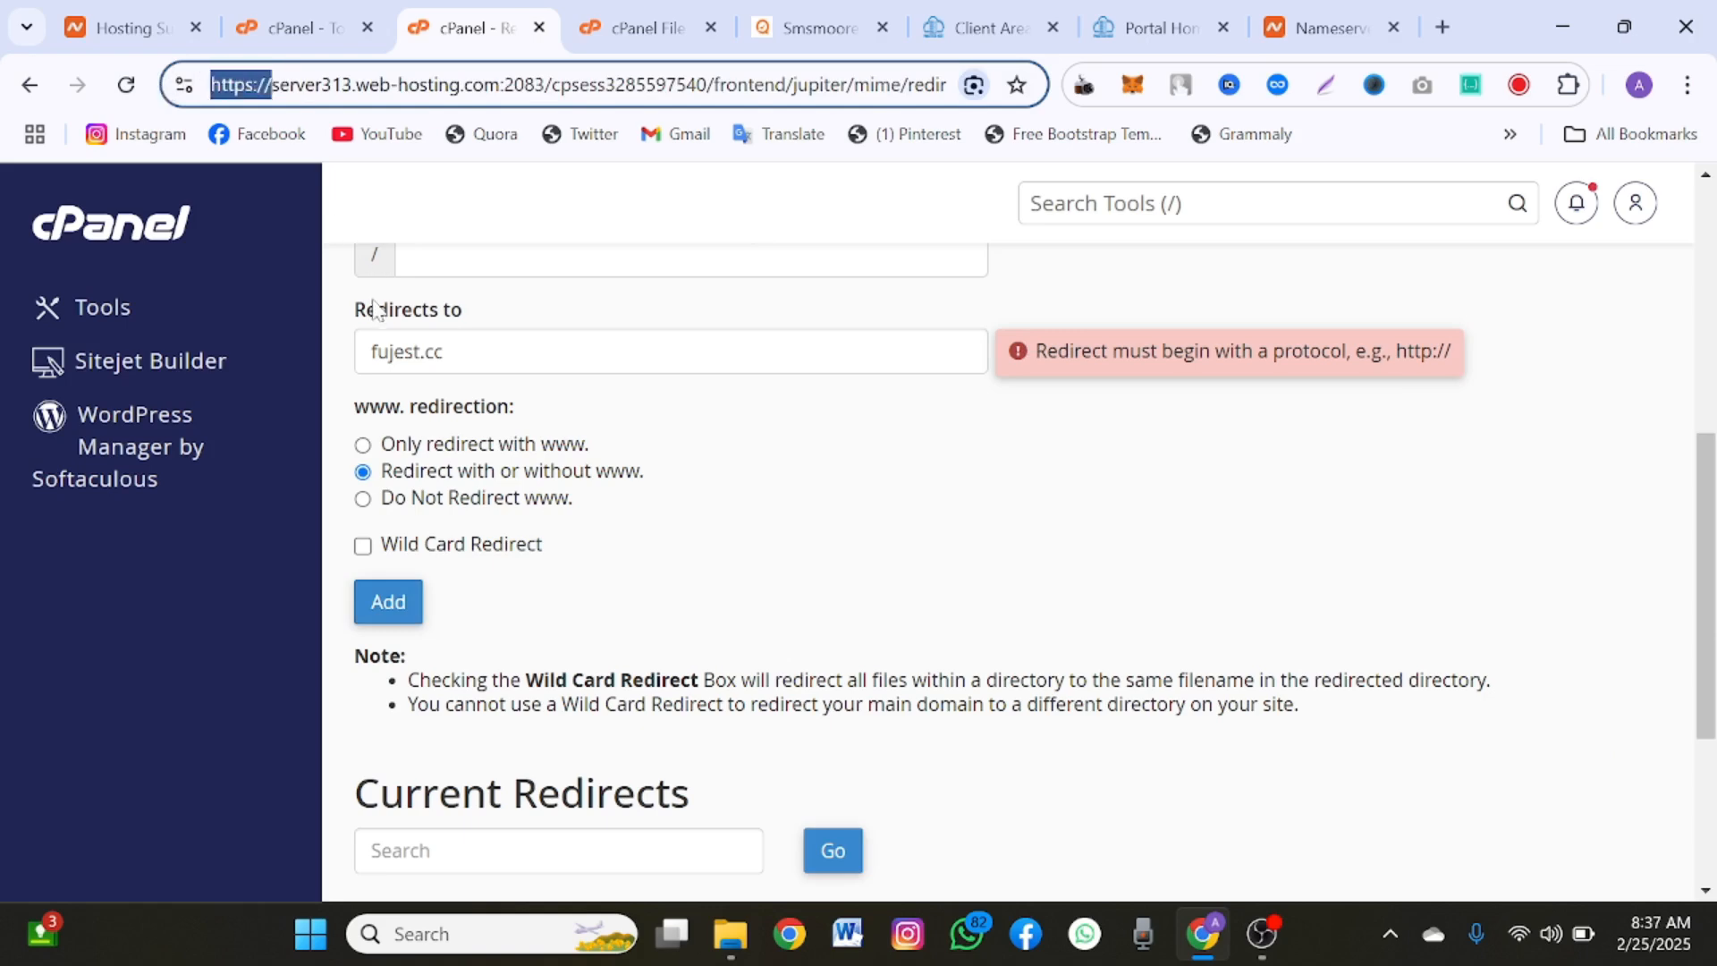
pyautogui.click(372, 352)
pyautogui.hotkey('ctrl', 'v')
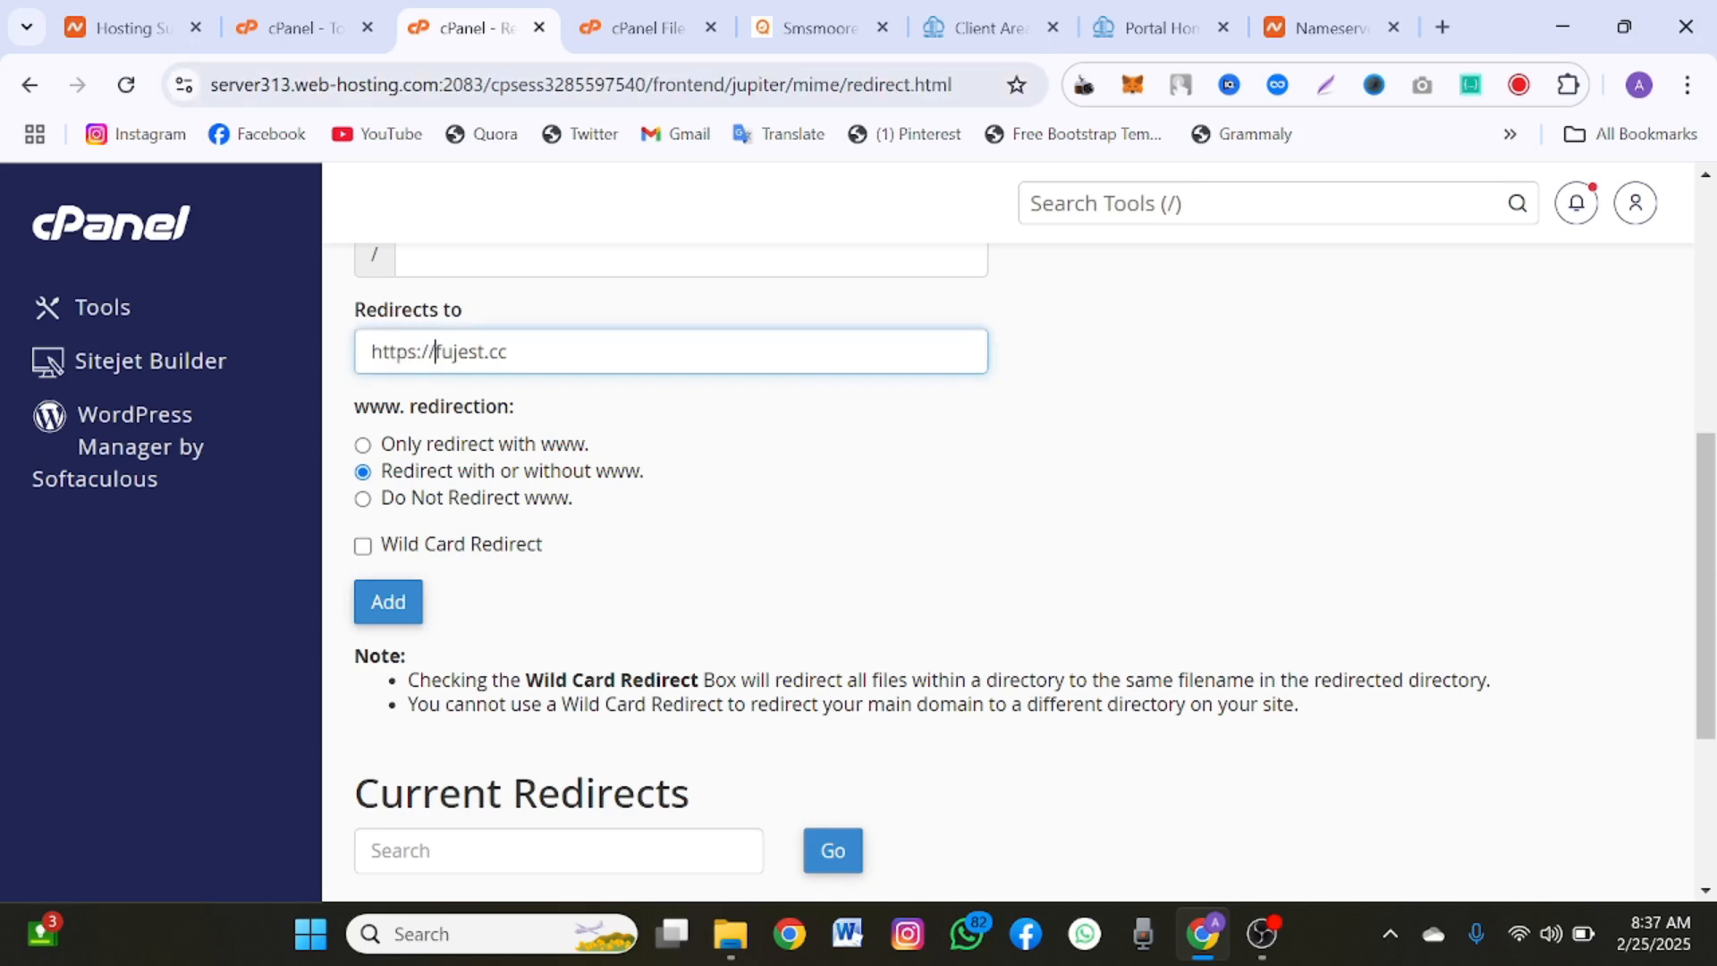
pyautogui.click(390, 614)
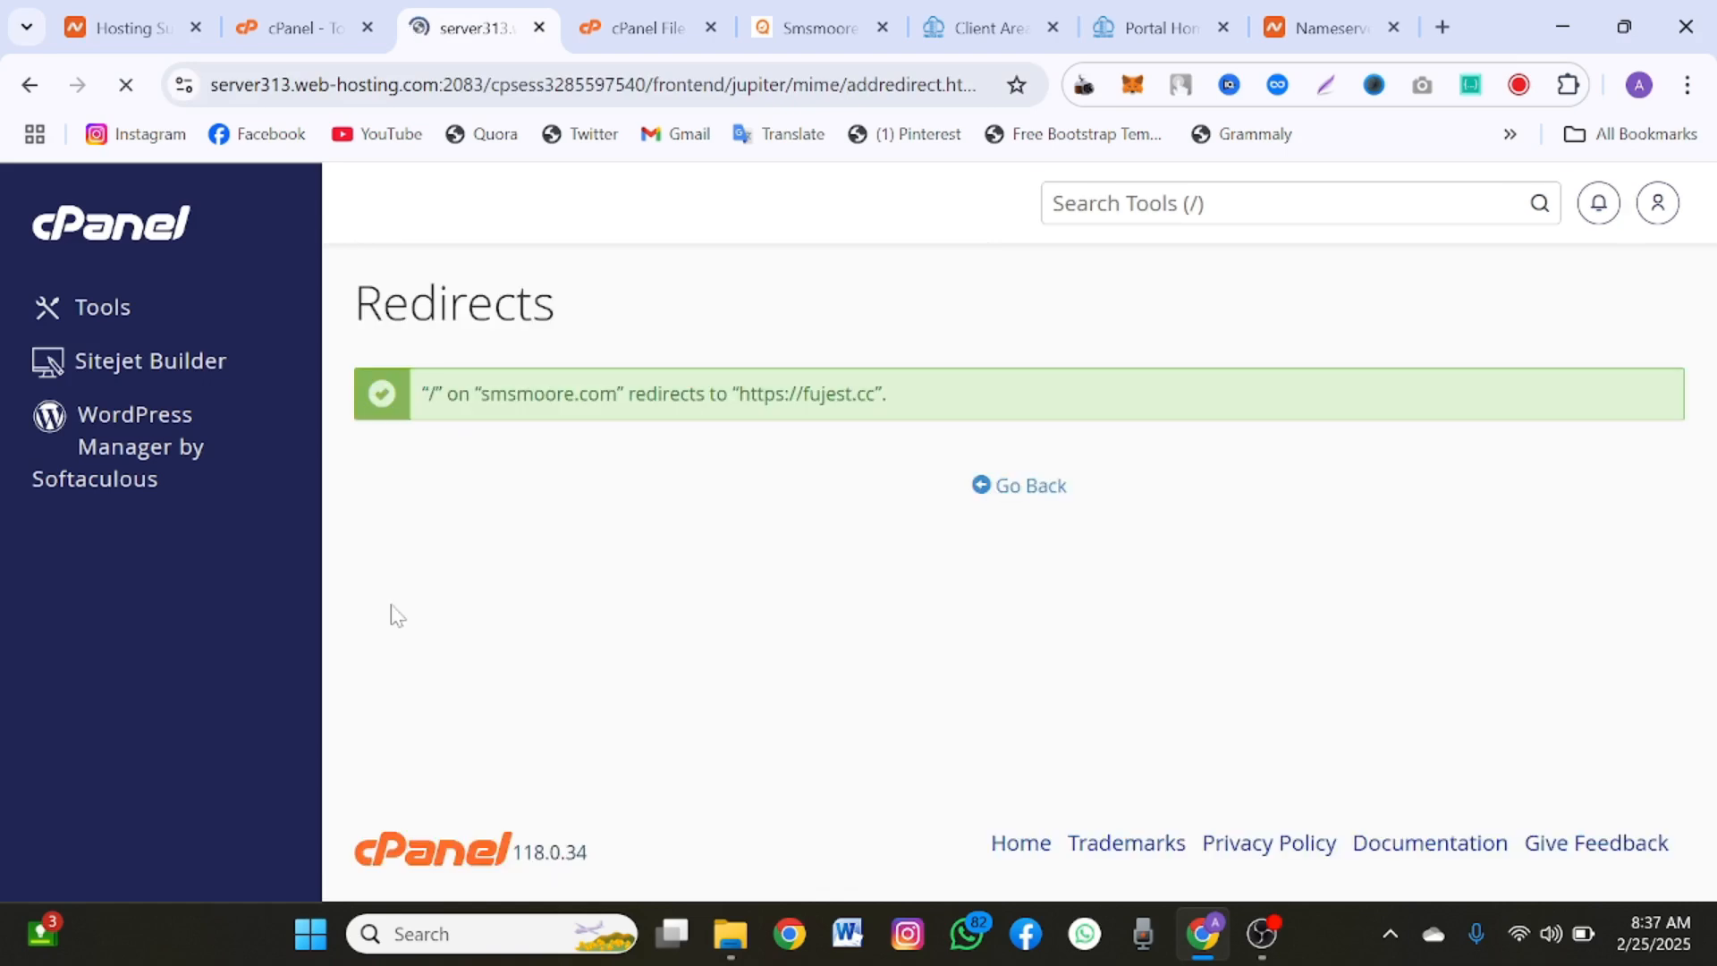
# Step: Go back to the current redirects, permanently remove the /login redirect on fujest.com.ng, and return to the Redirects page
pyautogui.click(981, 487)
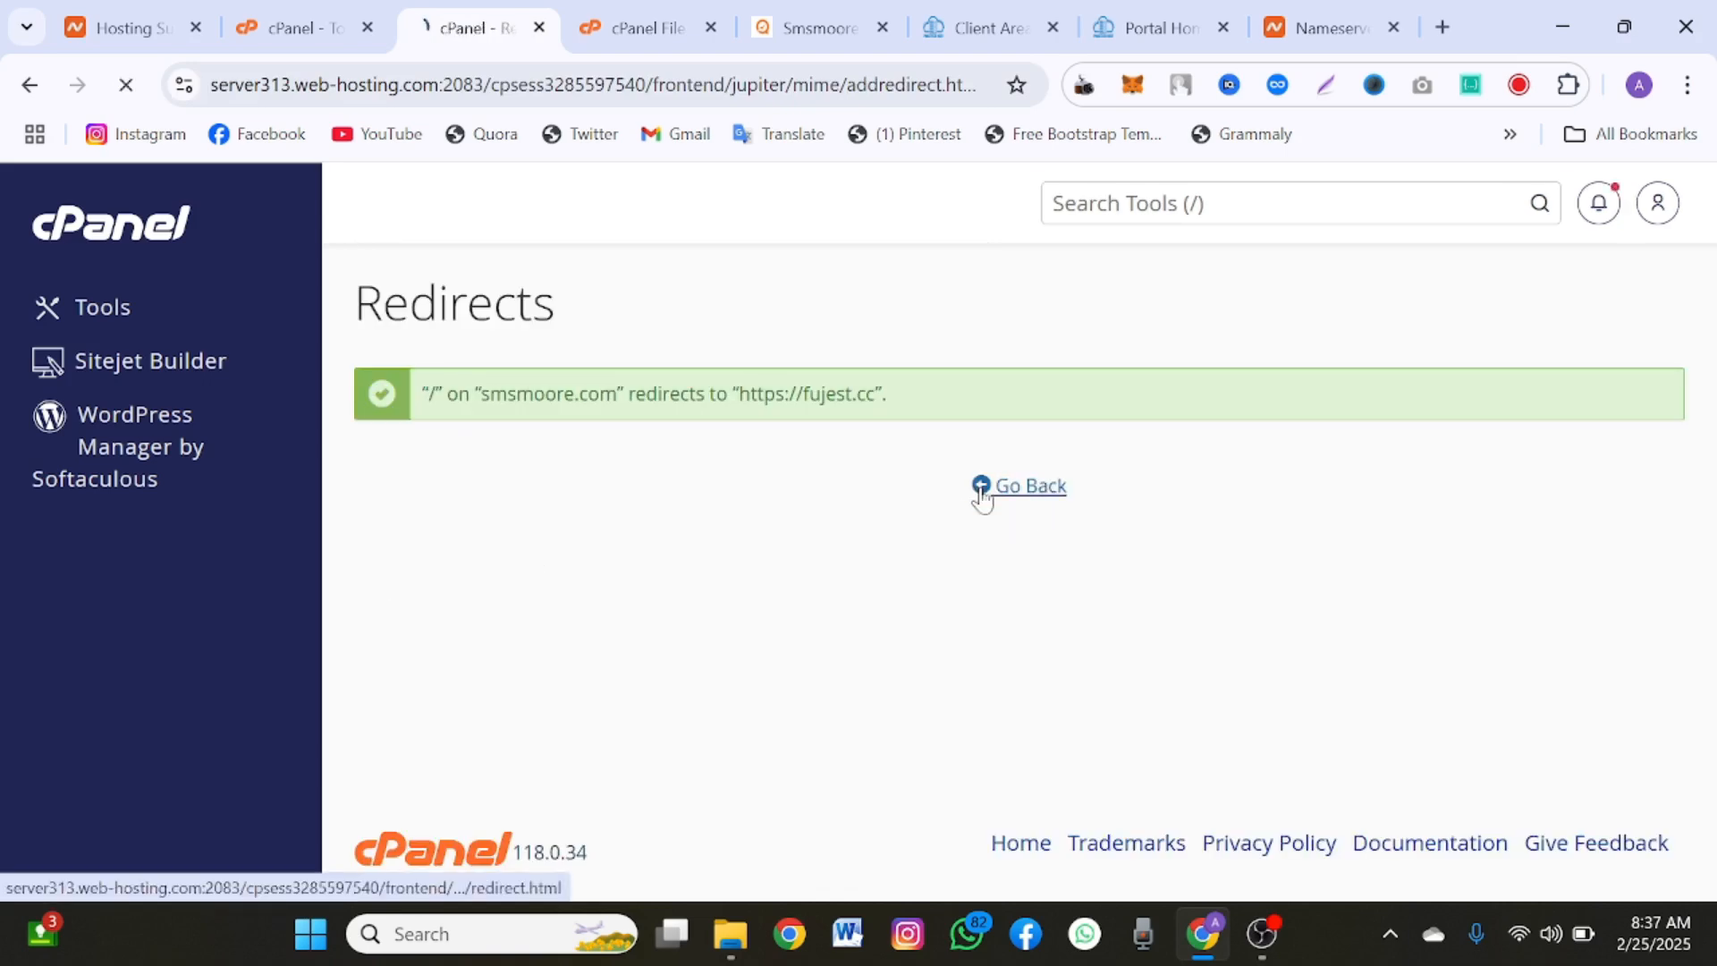
pyautogui.scroll(-10, 981, 499)
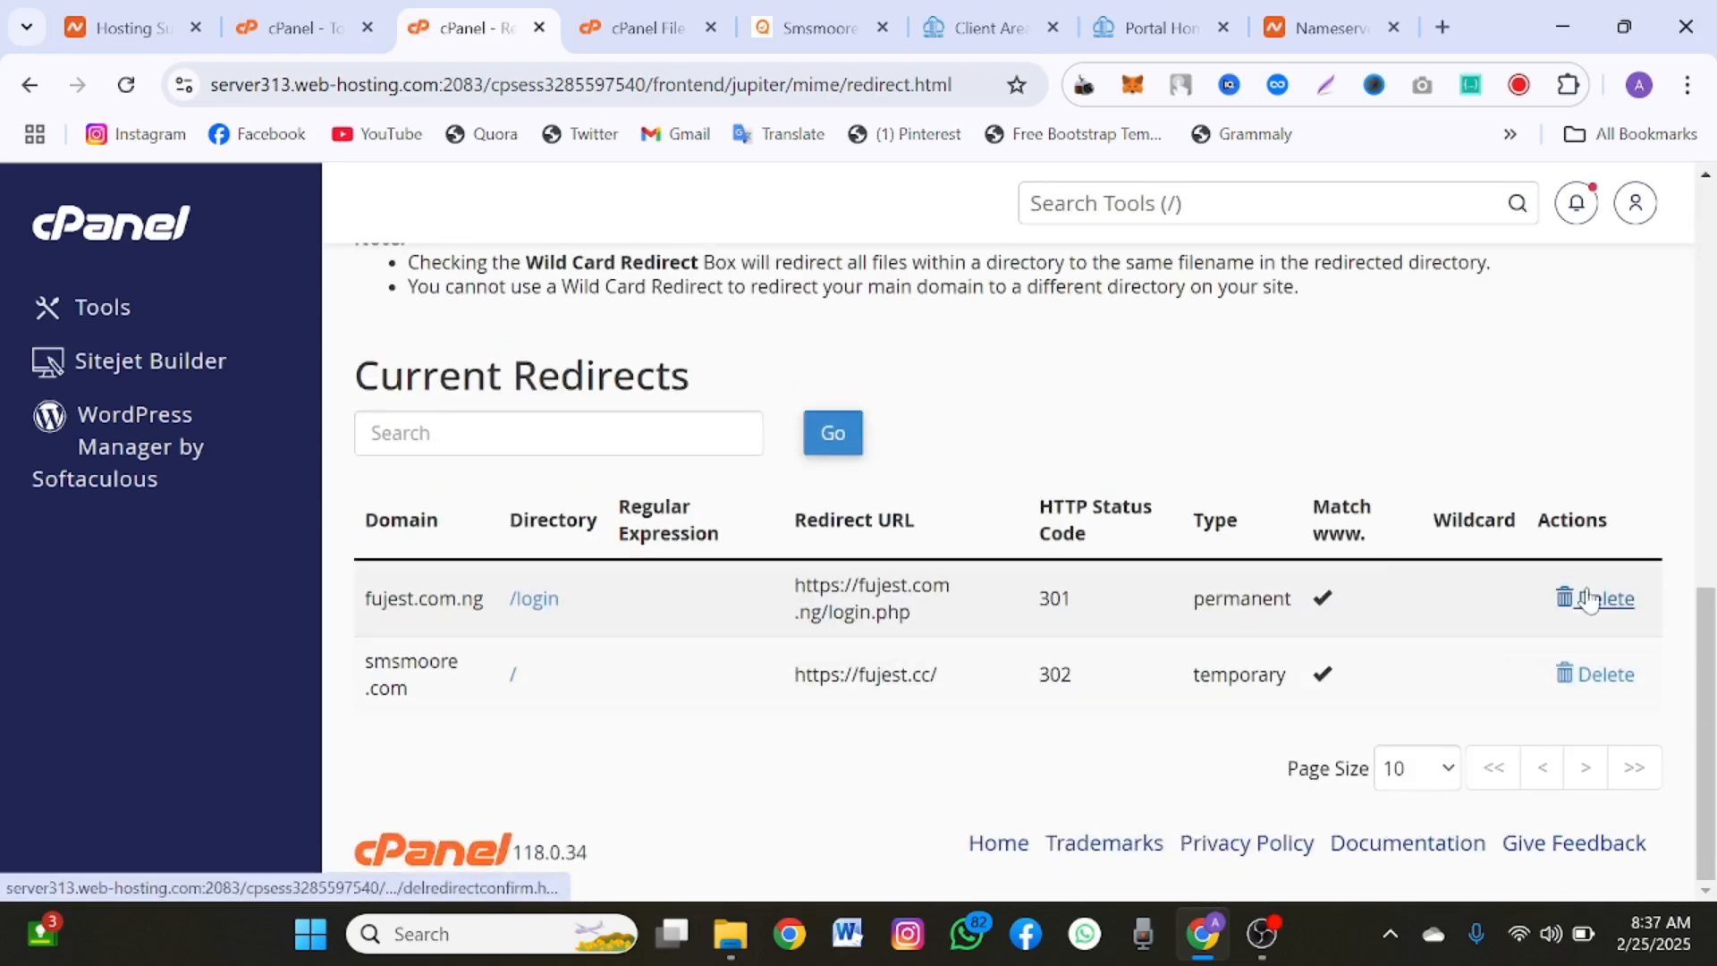
pyautogui.click(1588, 600)
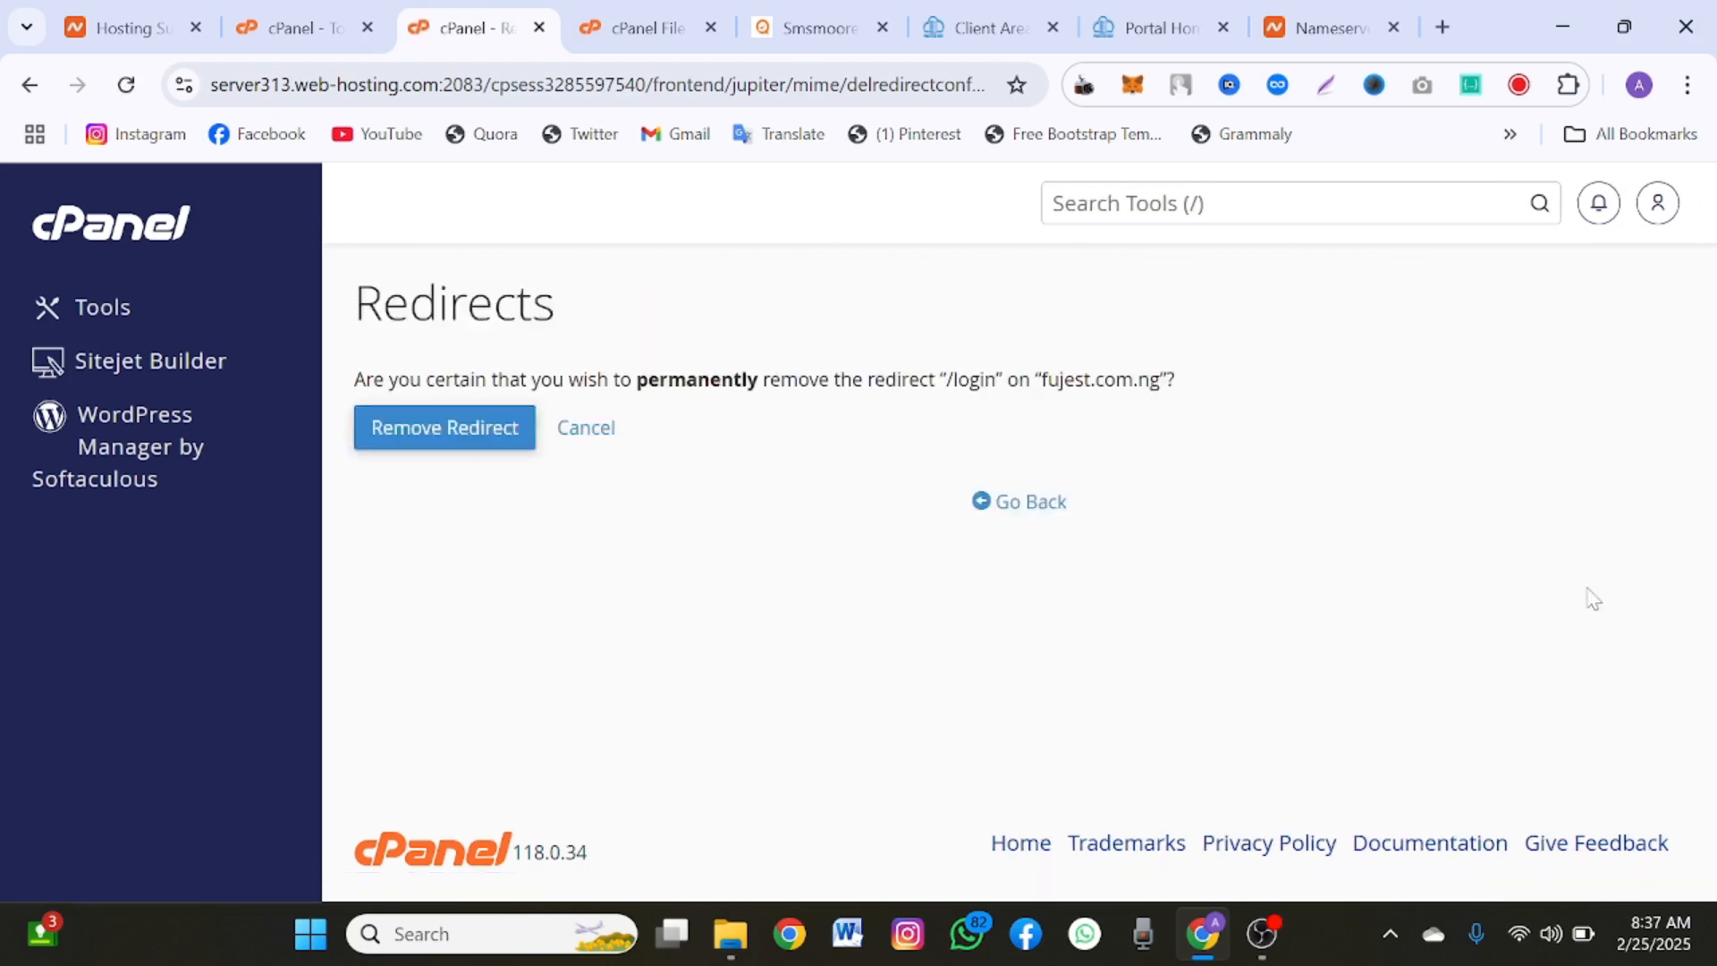
pyautogui.click(501, 440)
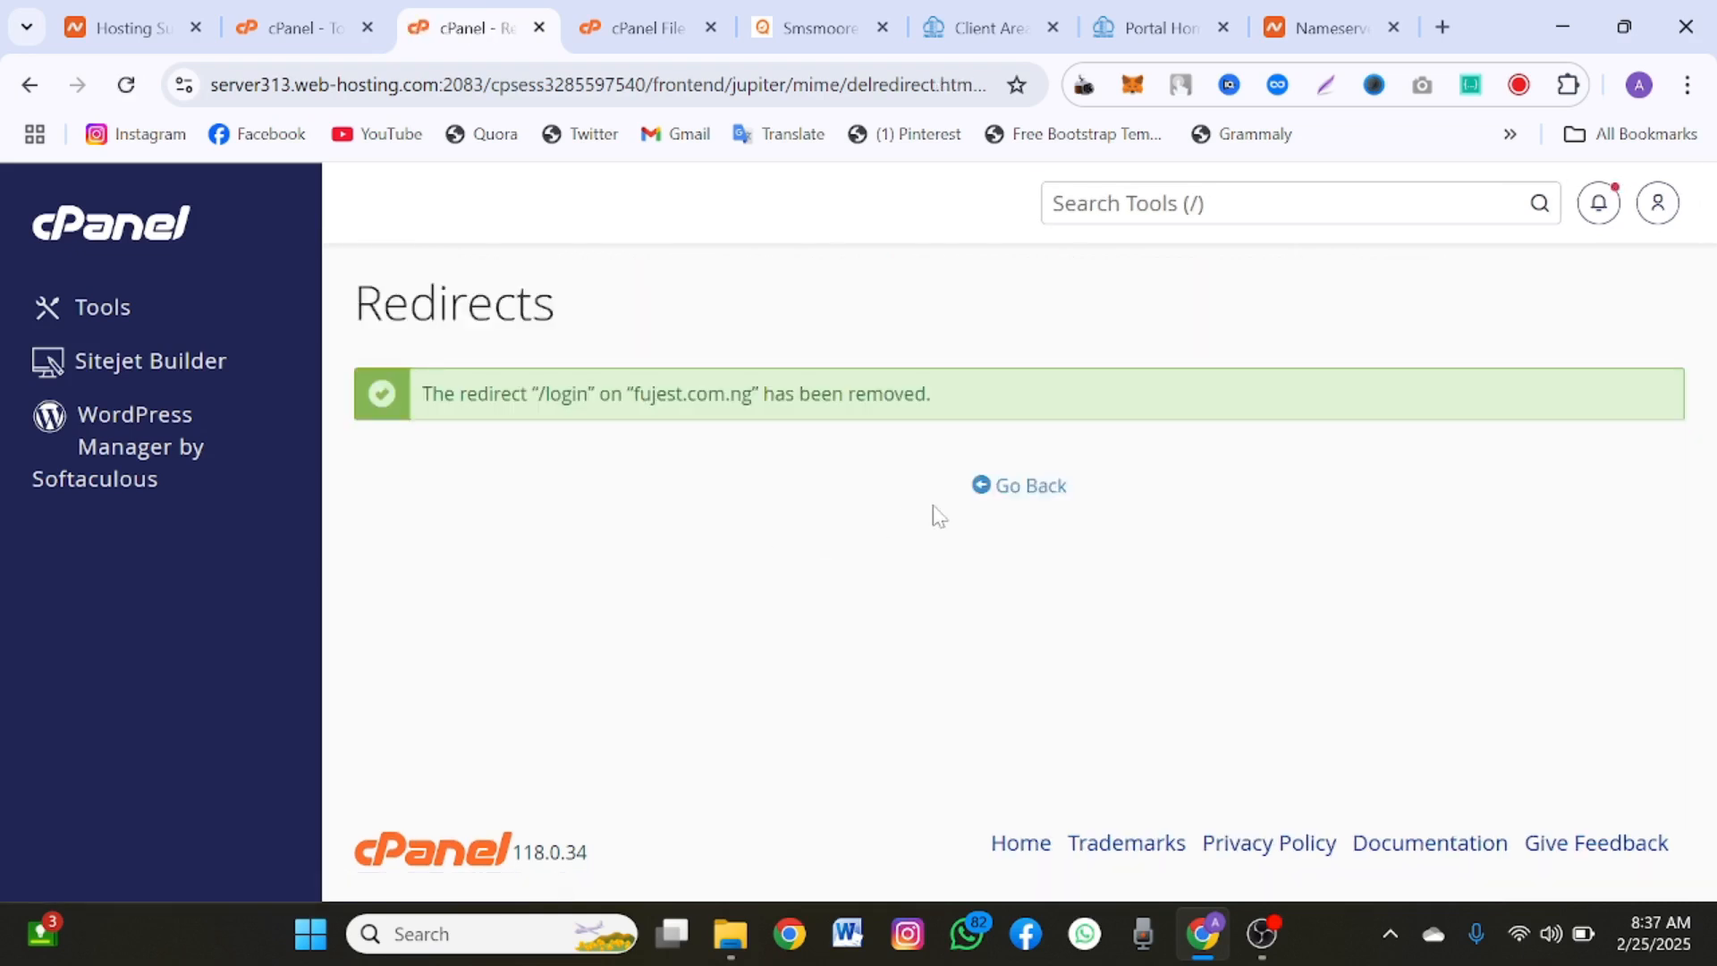
pyautogui.click(1029, 501)
# Step: Test the smsmoore.com redirect by opening its root directory link in a new browser tab
pyautogui.scroll(-8, 966, 678)
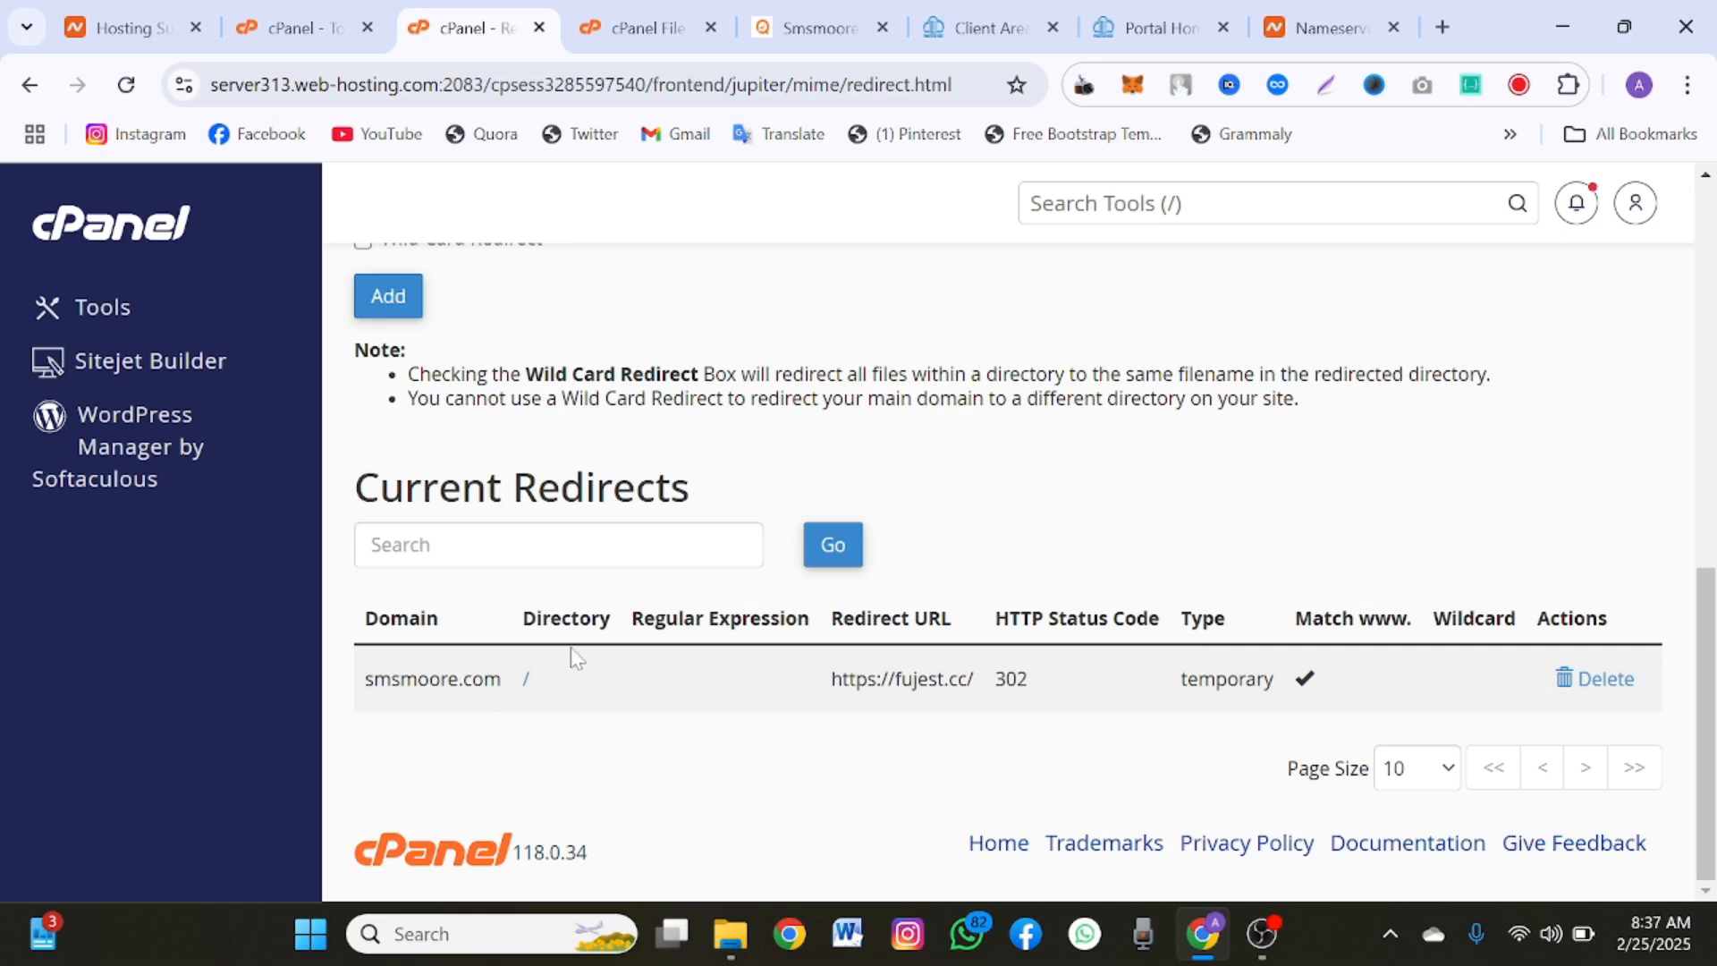
pyautogui.rightClick(526, 687)
pyautogui.press('Escape')
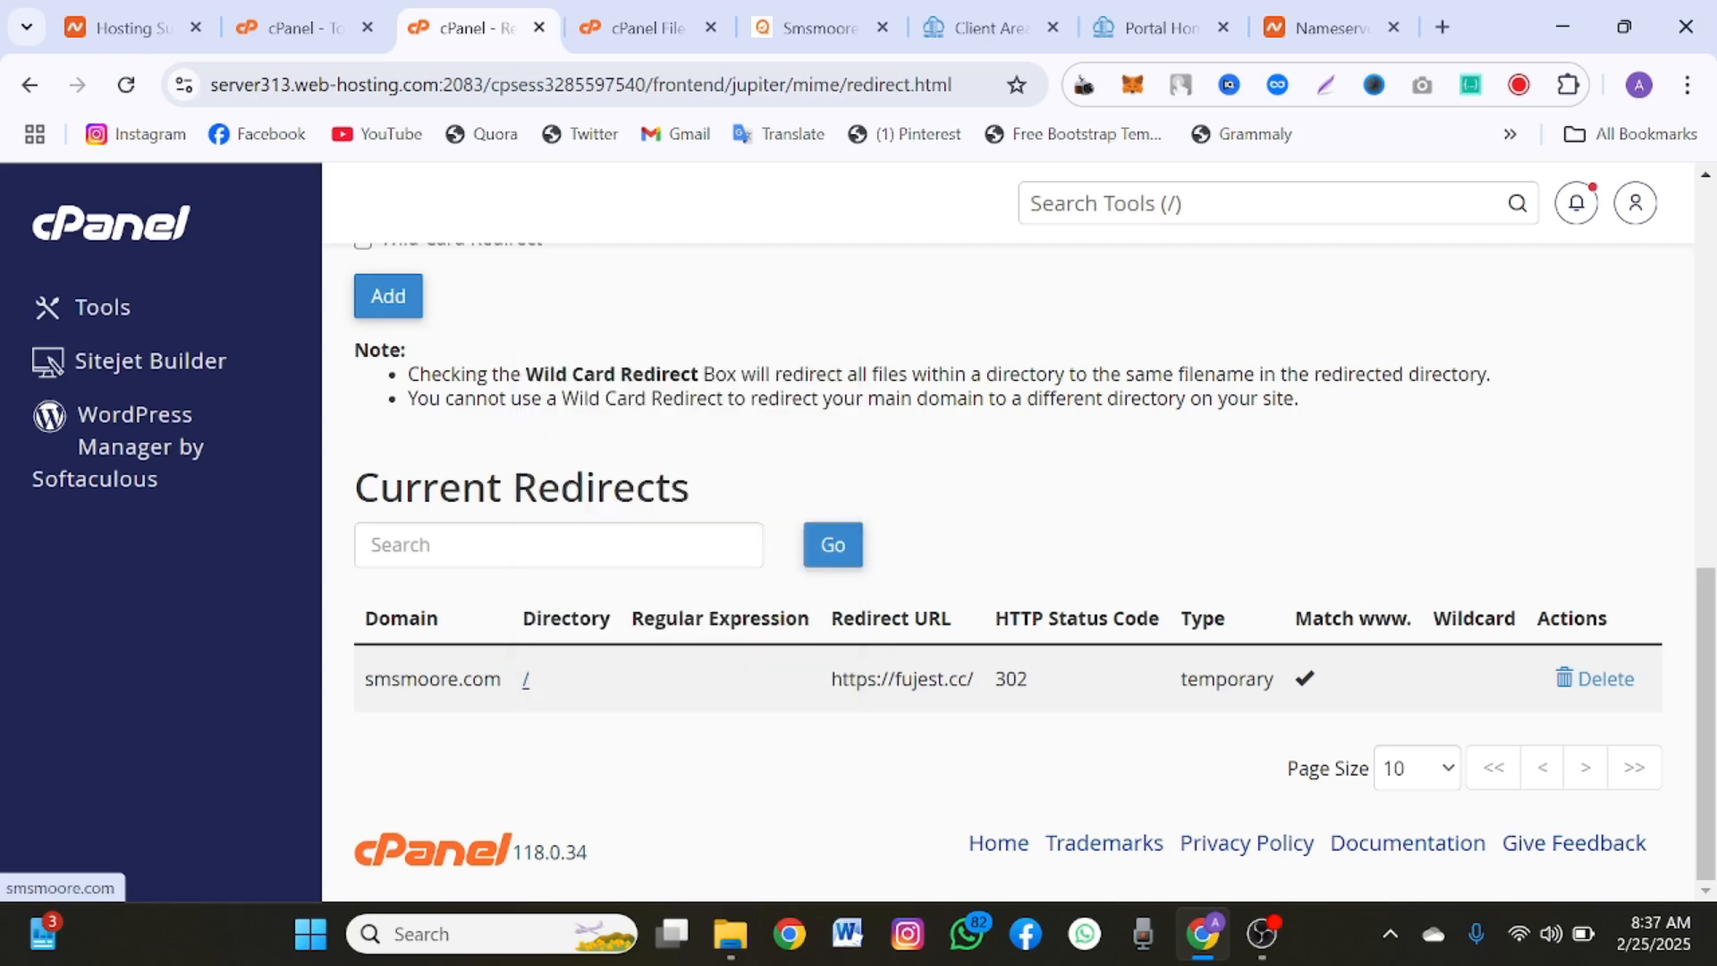
pyautogui.click(577, 27)
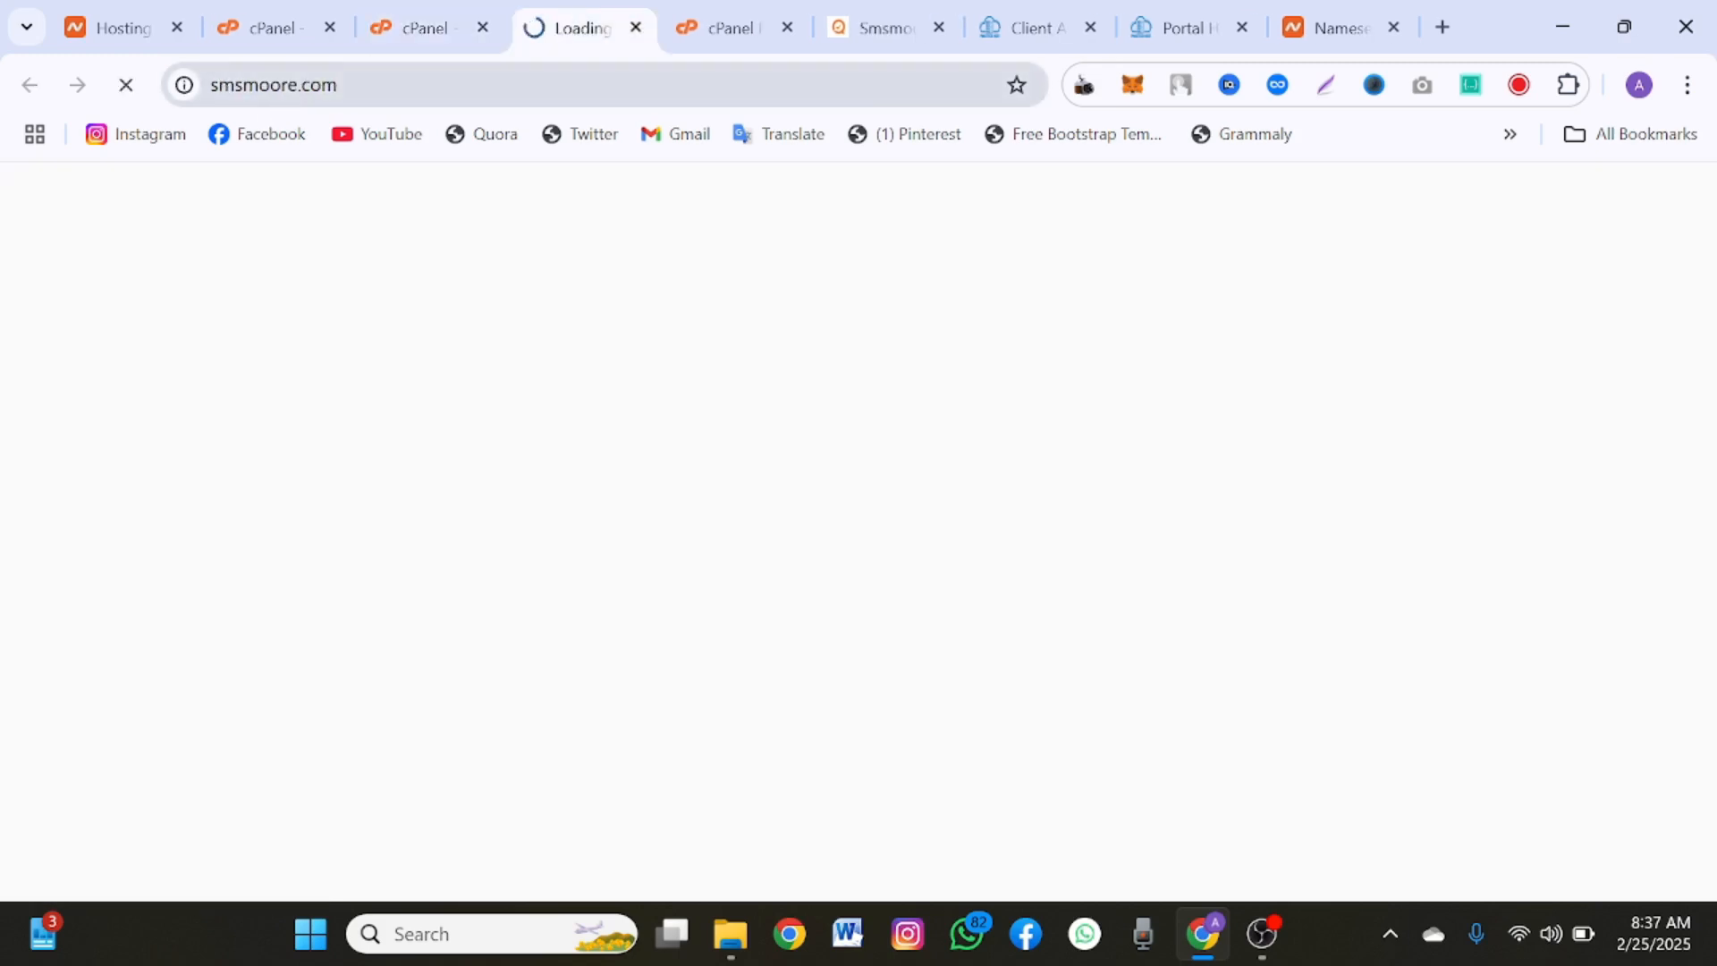
pyautogui.moveTo(344, 85); pyautogui.dragTo(232, 85)
pyautogui.click(344, 85)
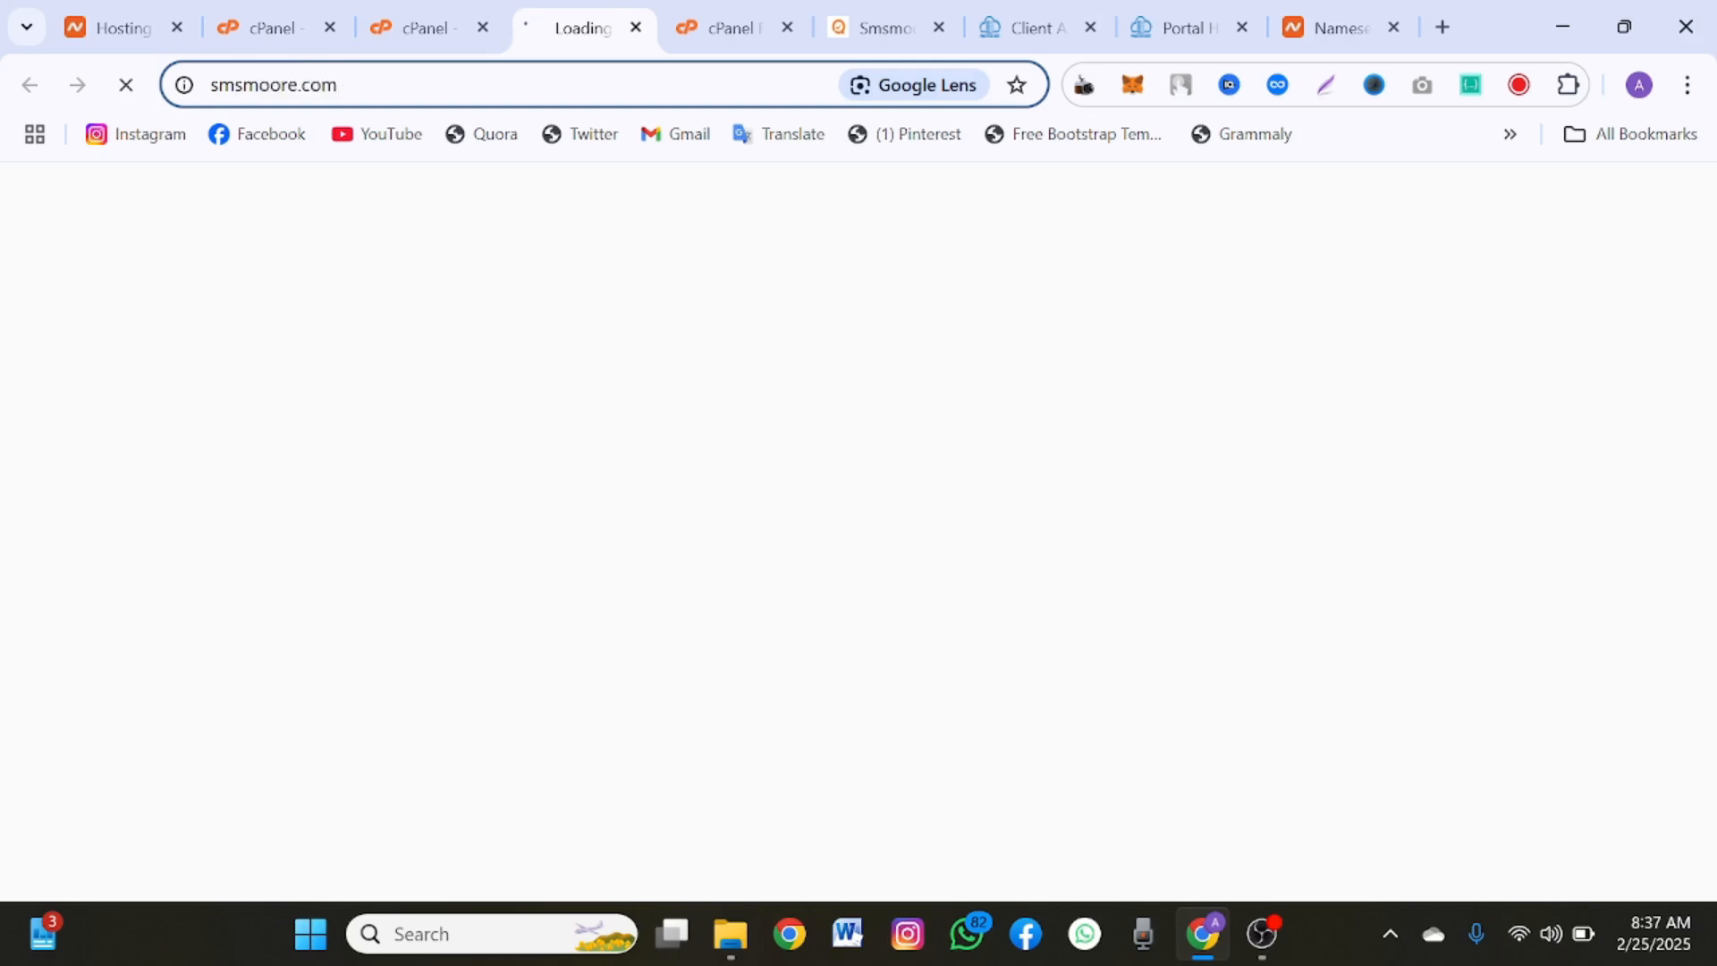
pyautogui.click(386, 222)
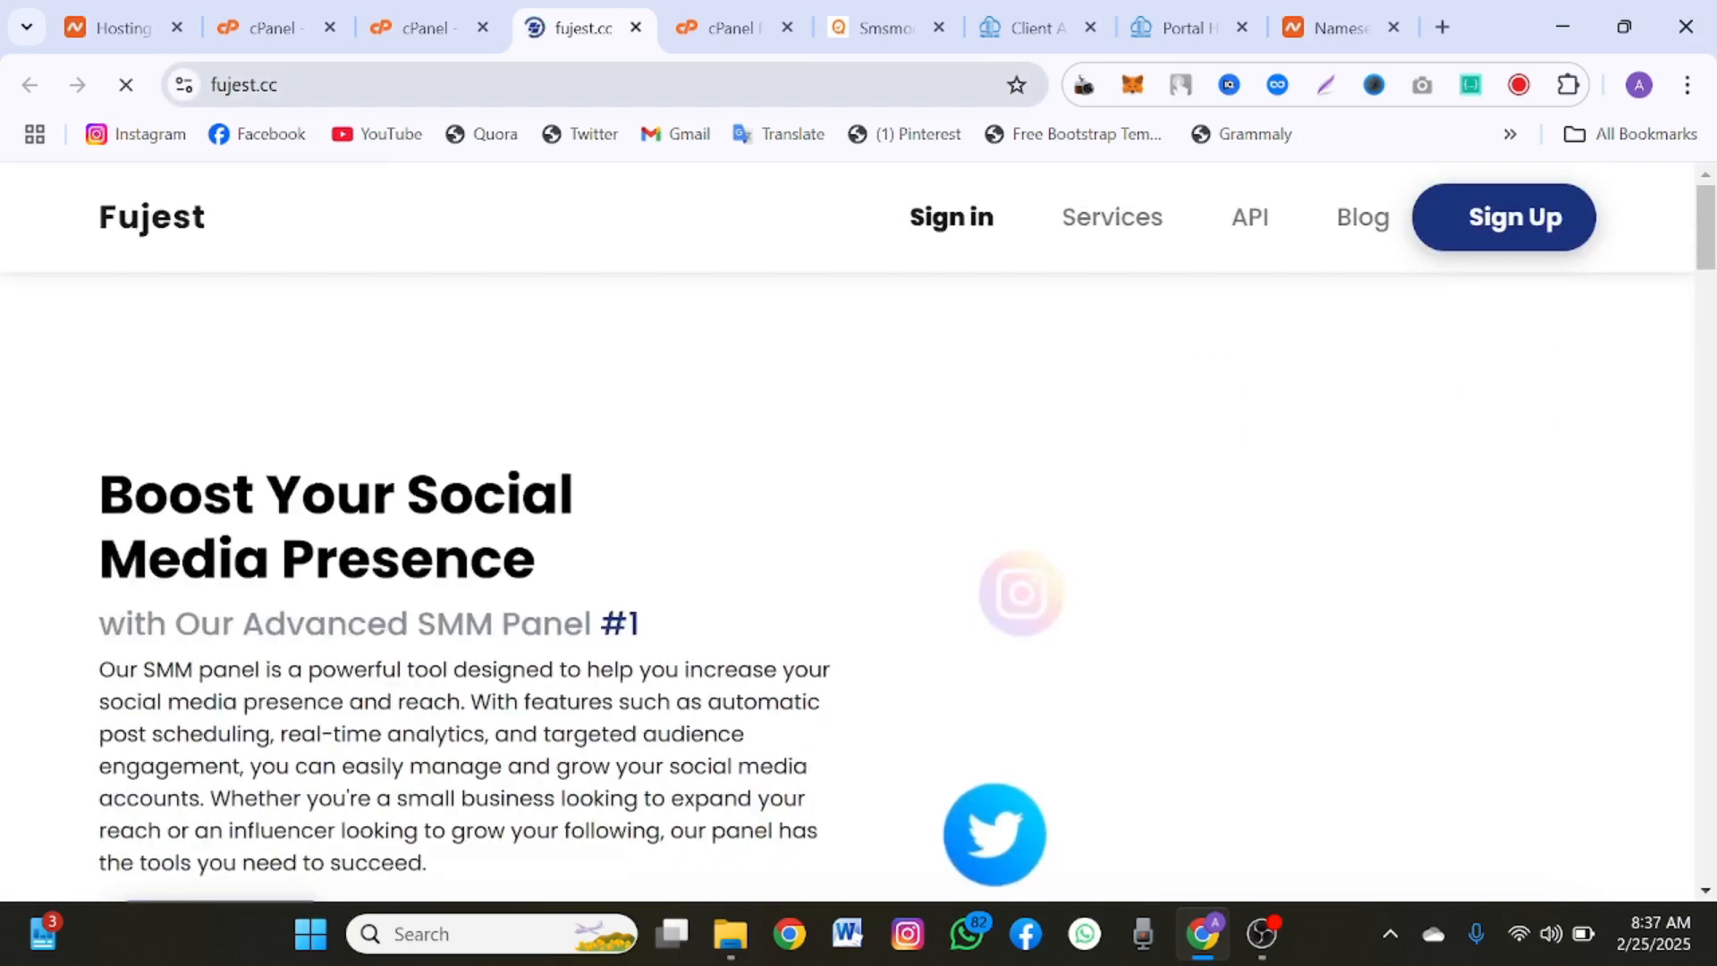
# Step: Check the address and content of the loaded destination page, and return to the cPanel redirects list
pyautogui.click(358, 85)
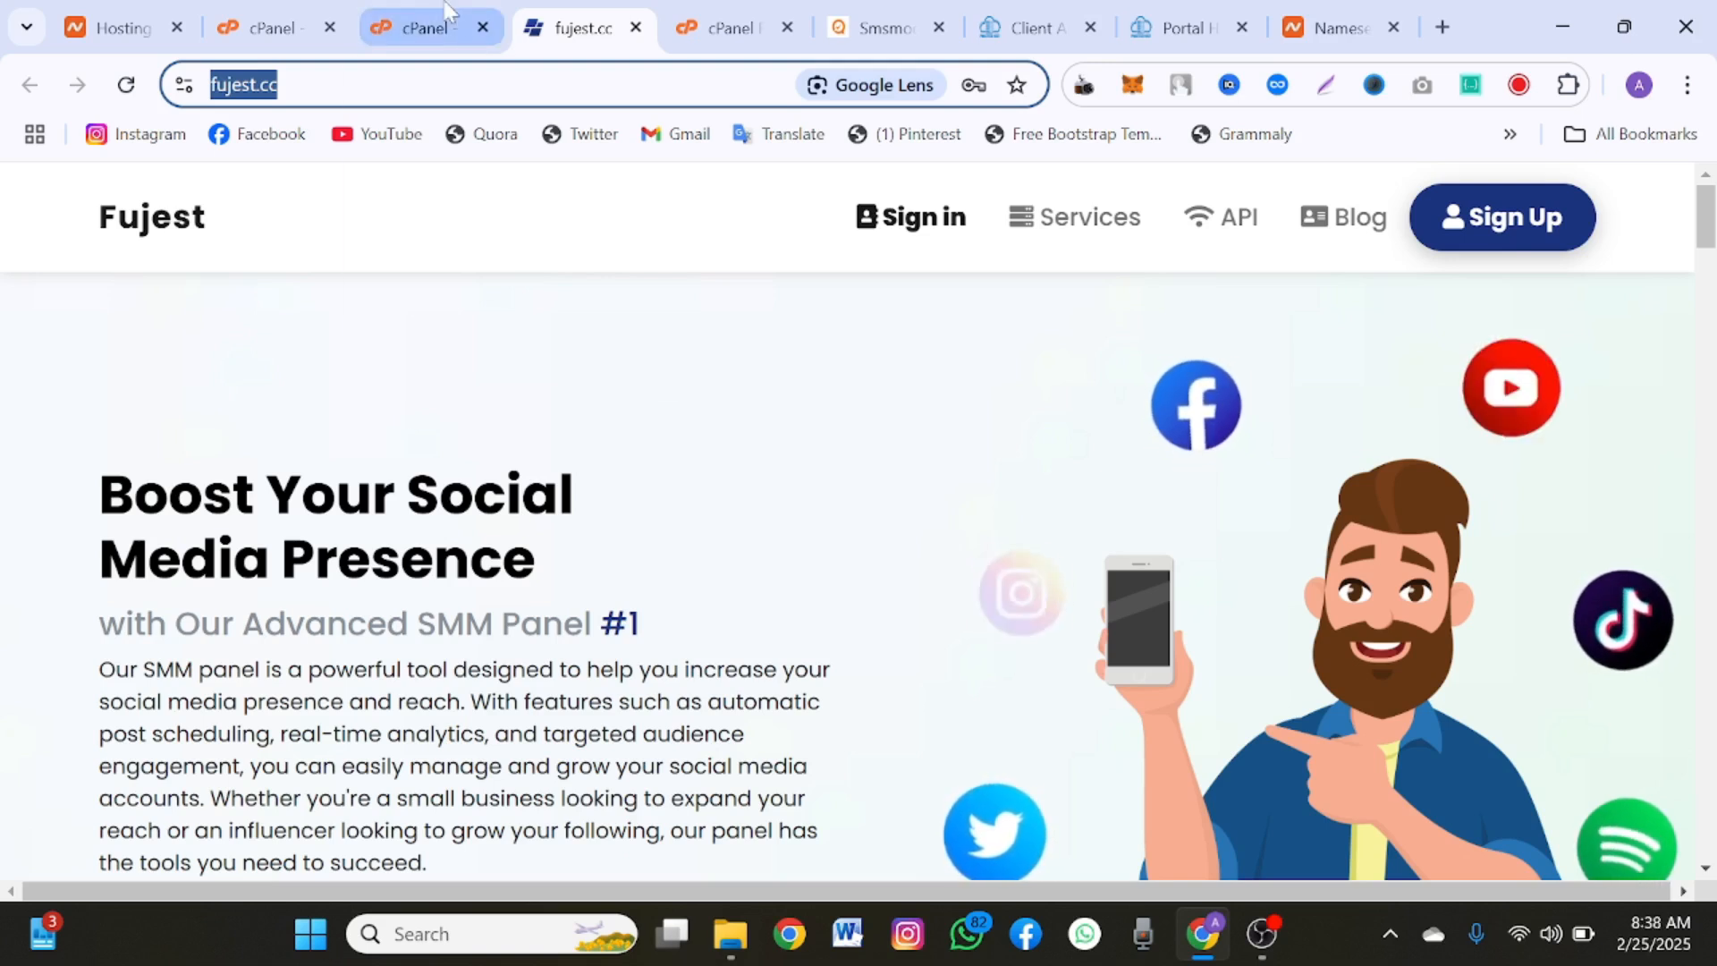
pyautogui.scroll(-10, 534, 659)
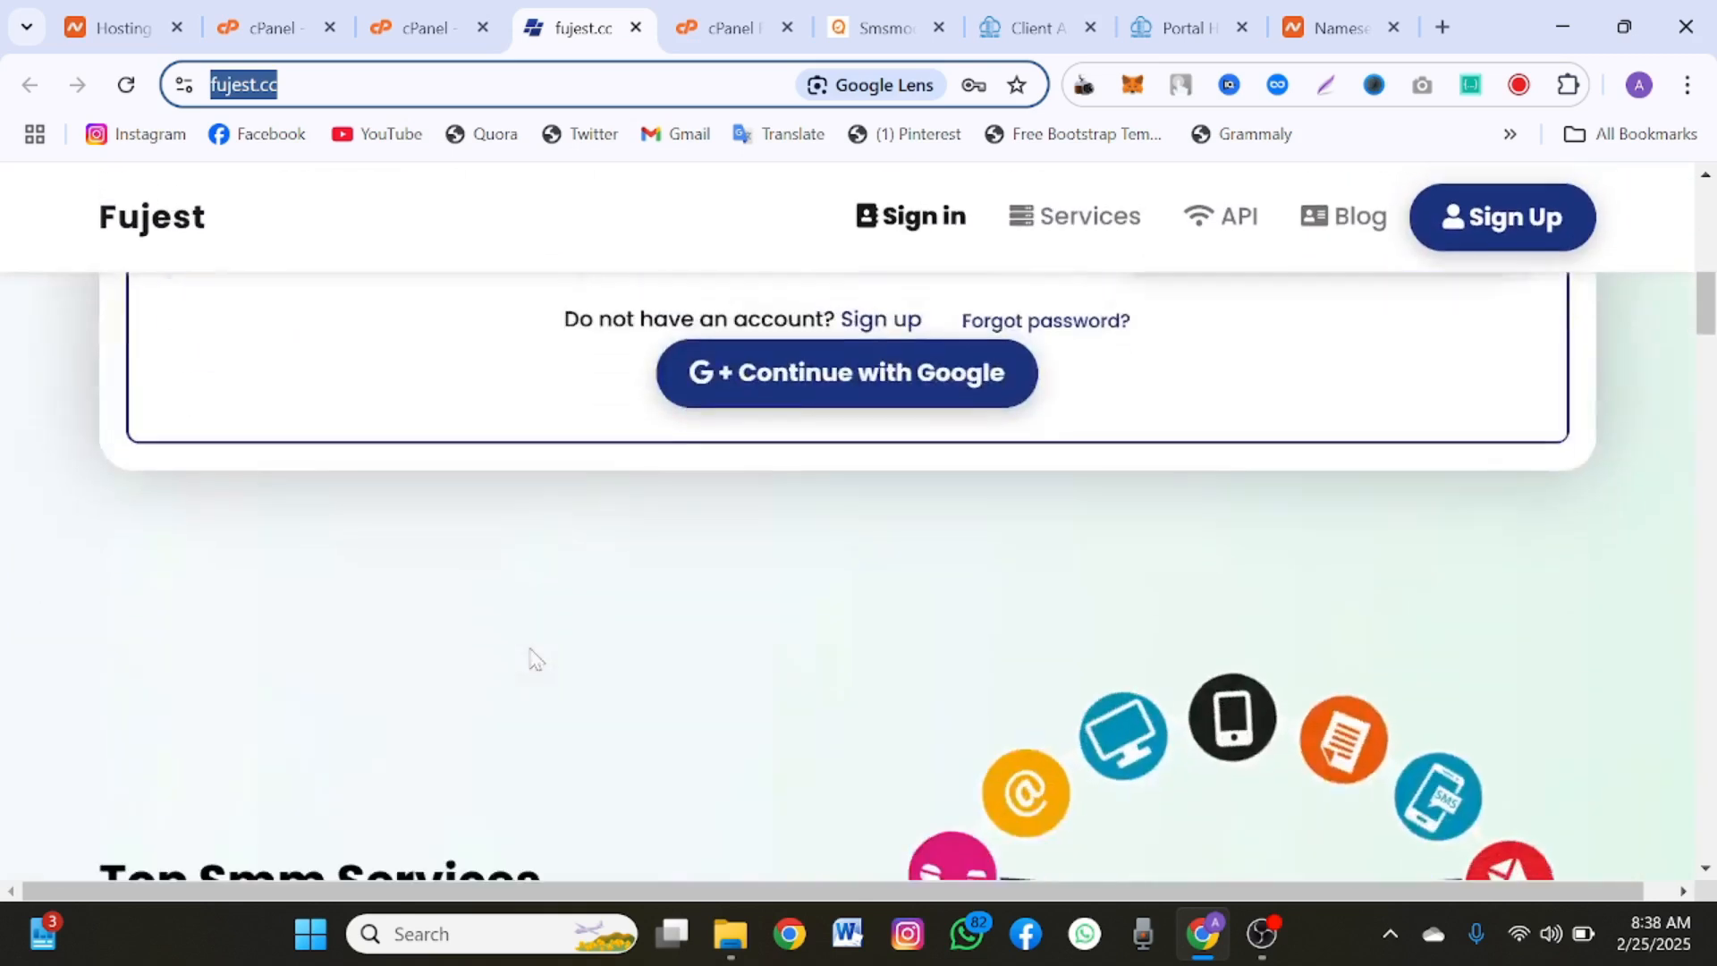
pyautogui.scroll(-10, 534, 659)
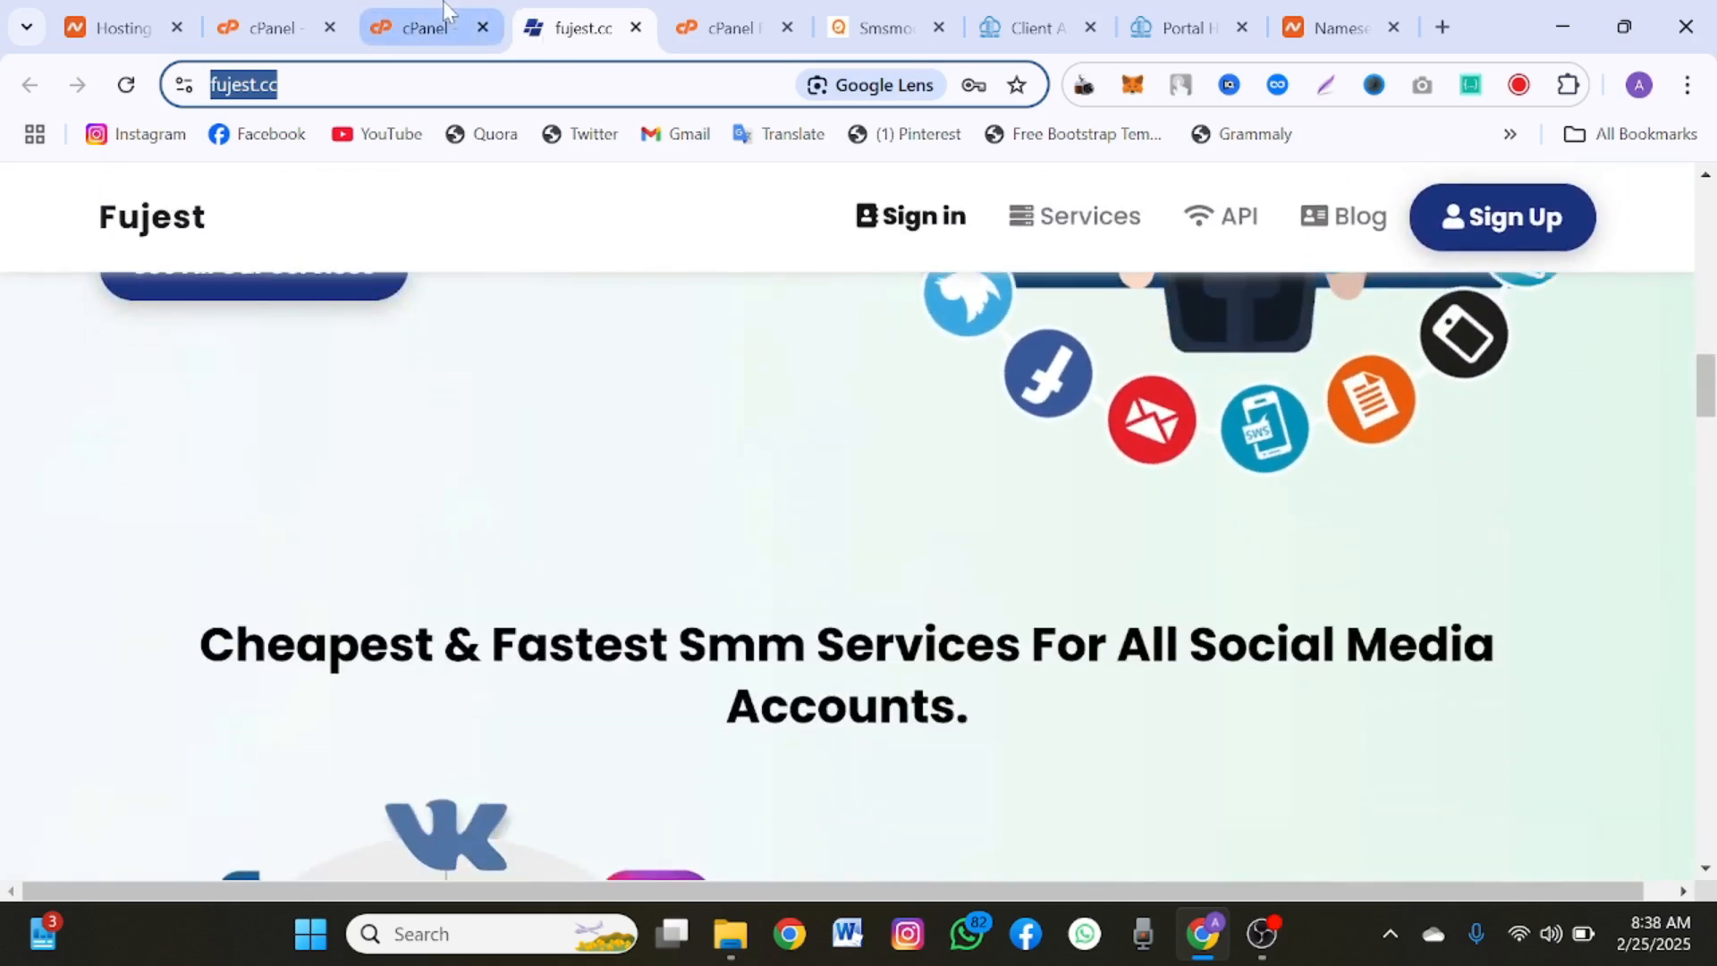
pyautogui.click(443, 2)
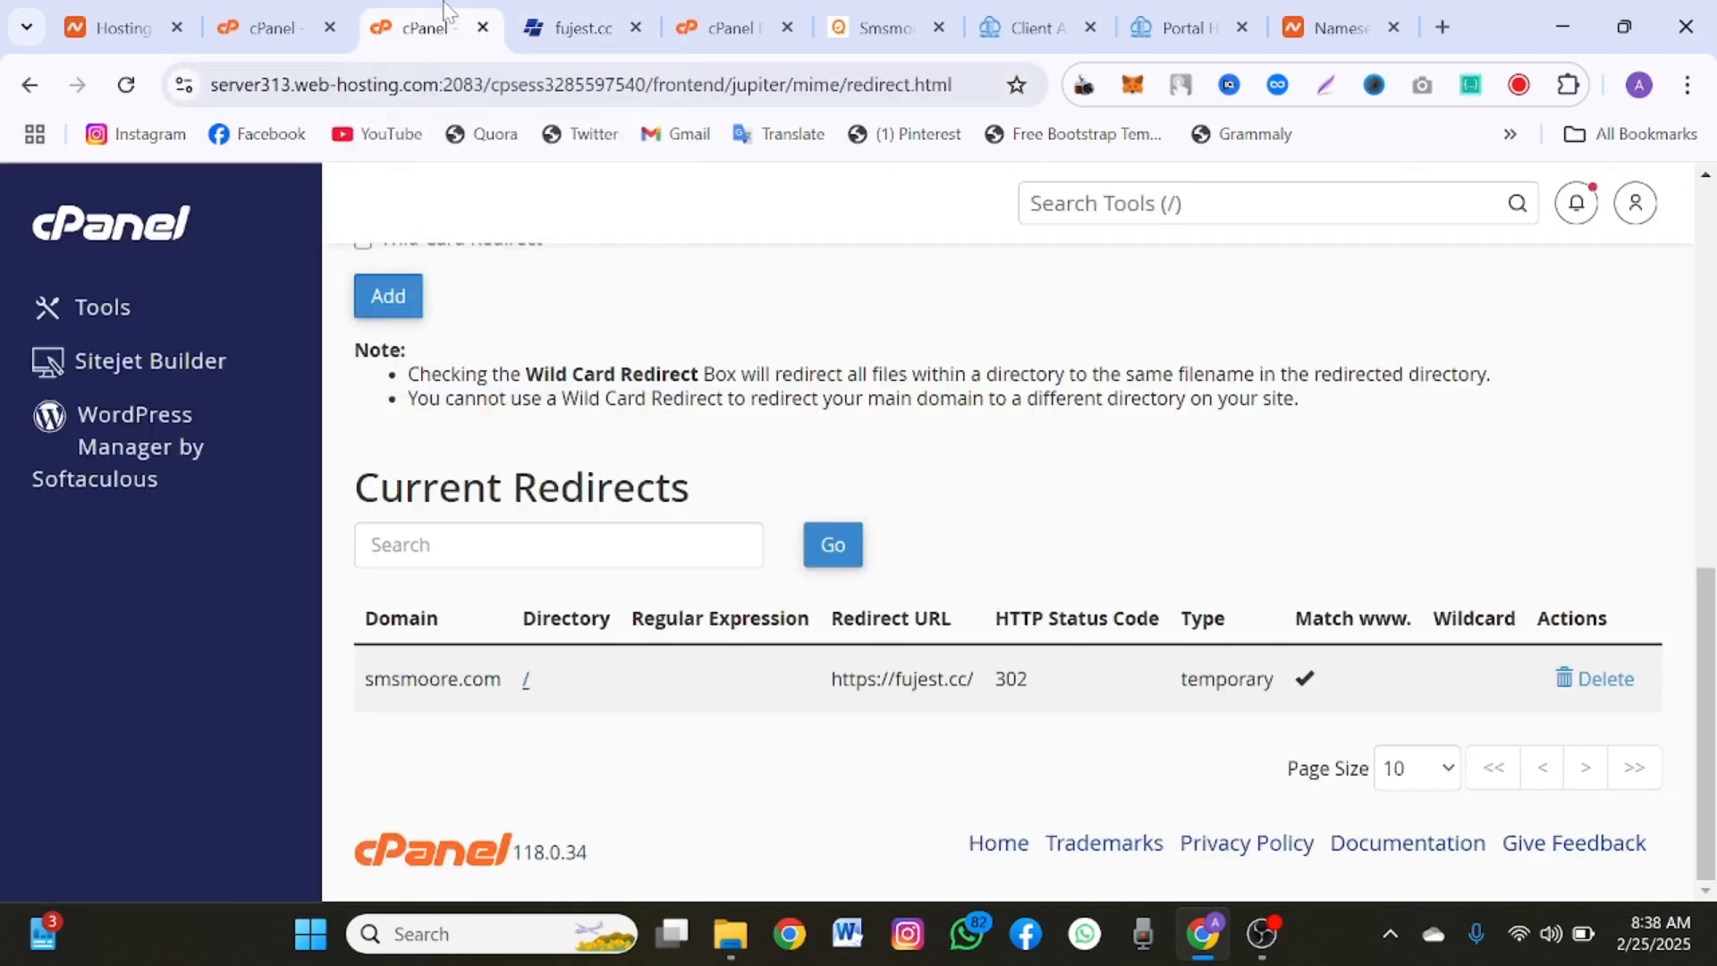